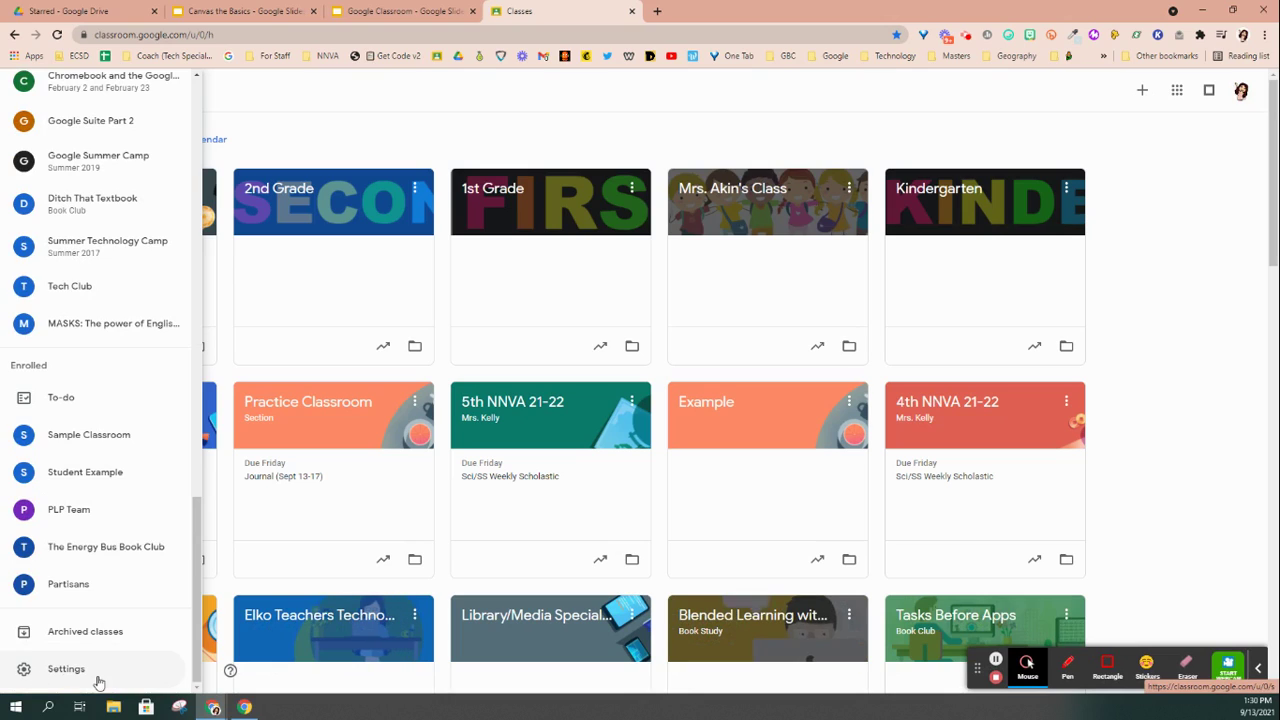
Open the general Classroom settings and review the profile, email, comment and class notification options.
left_click(104, 677)
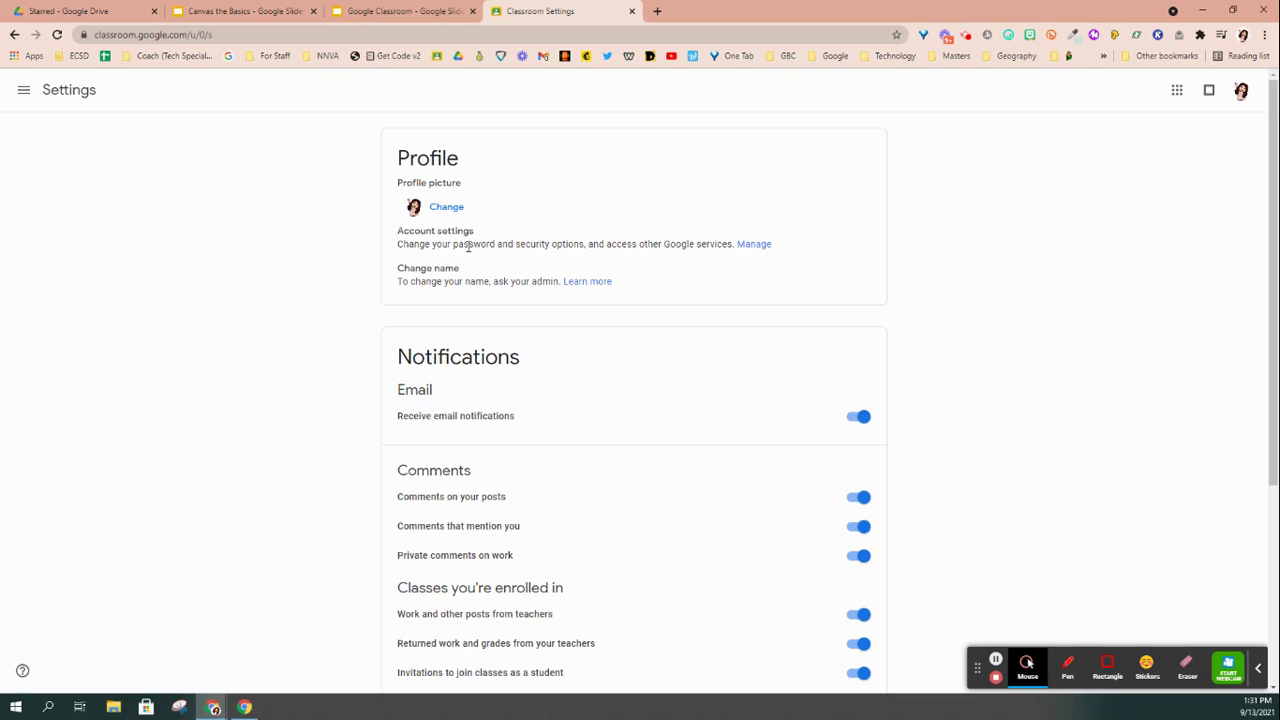
scroll(1088, 418, "down", 2)
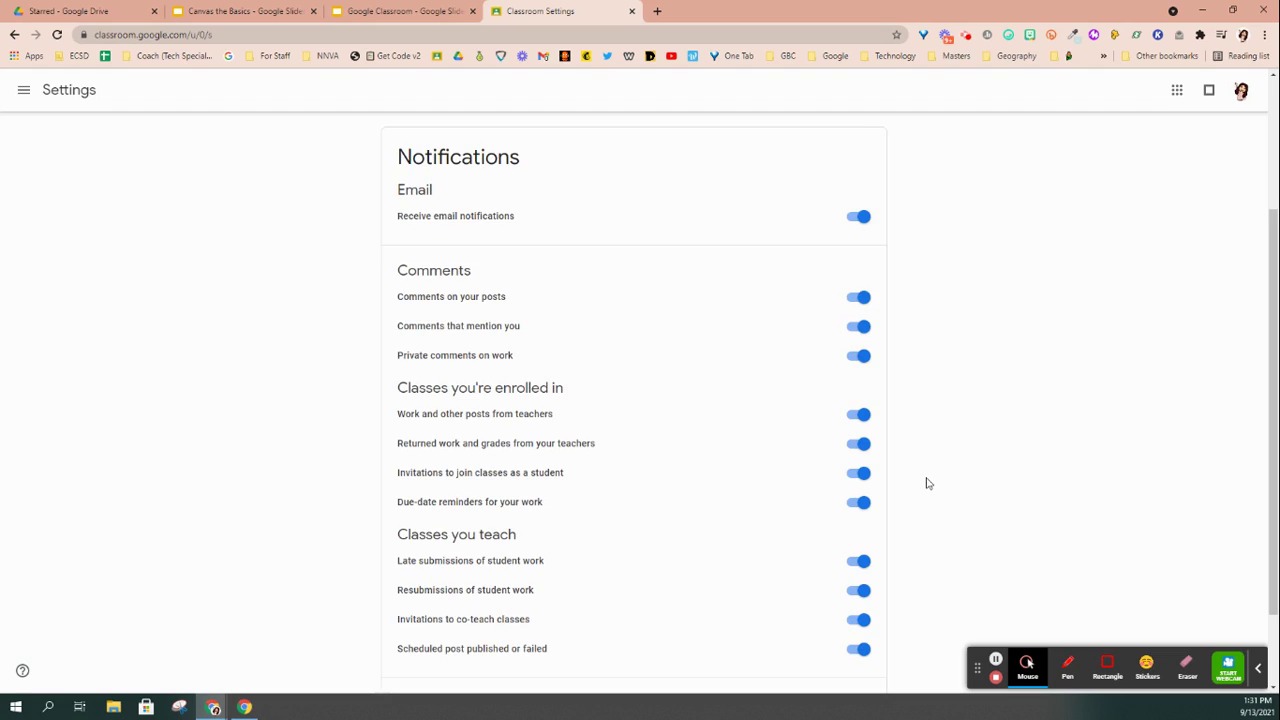
scroll(926, 483, "down", 2)
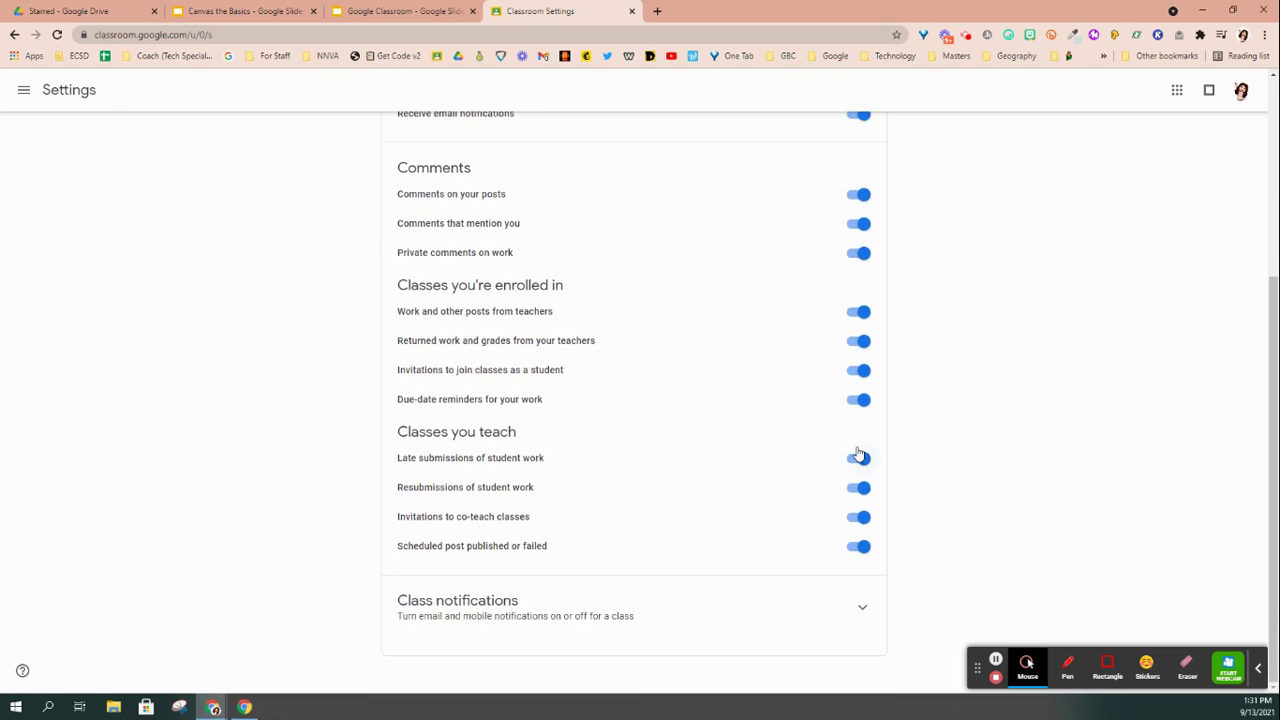
Expand the per-class notifications list and turn off notifications for the Example #2 class.
left_click(863, 606)
scroll(957, 477, "down", 1)
scroll(956, 477, "down", 4)
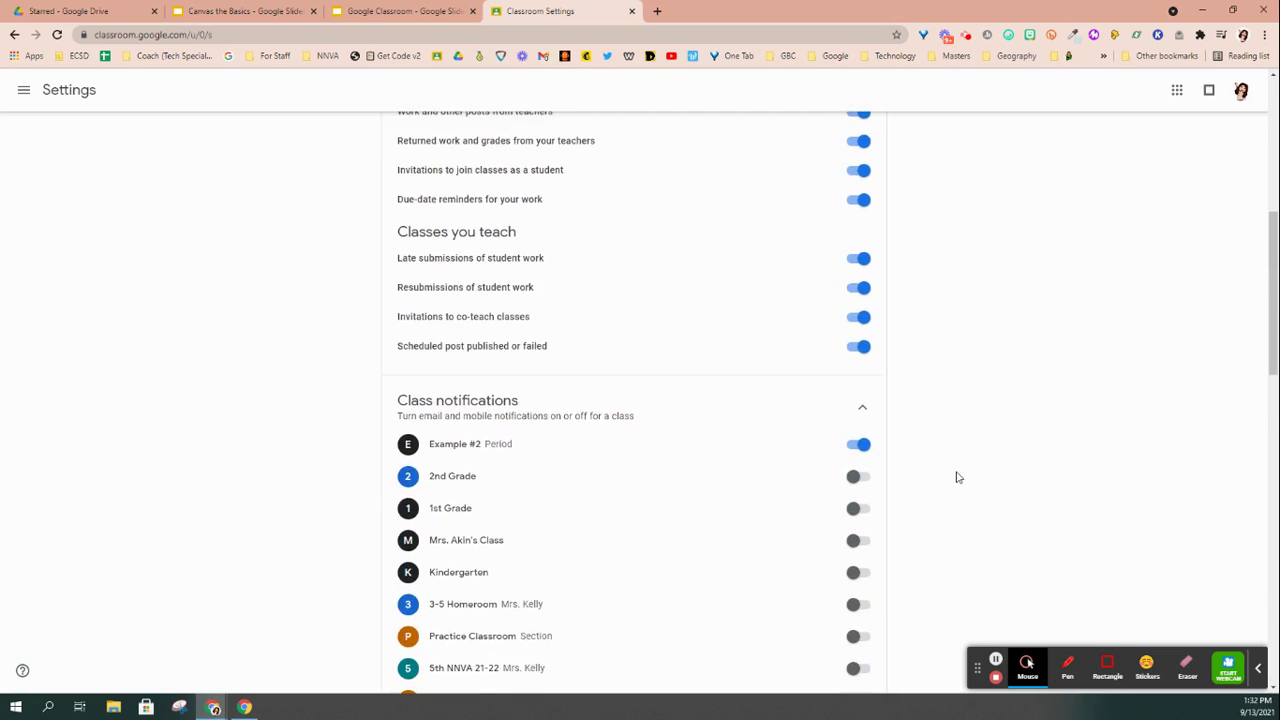
left_click(858, 245)
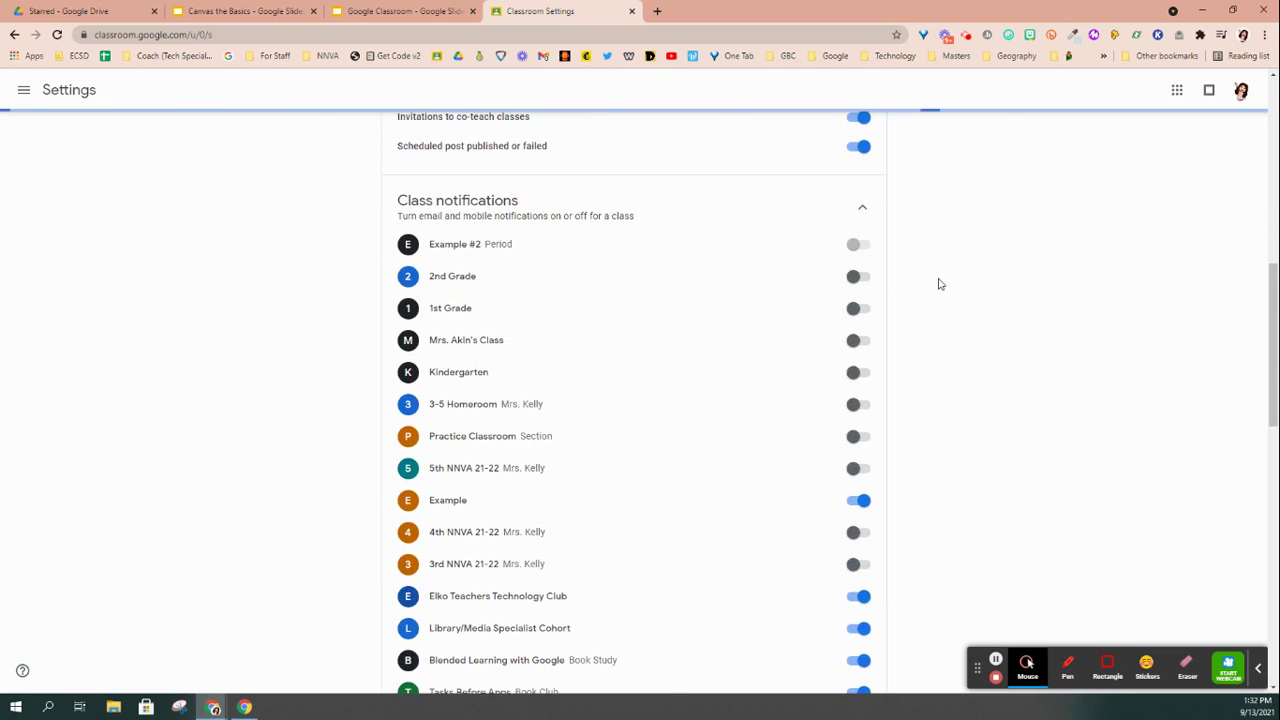
scroll(952, 293, "down", 1)
scroll(952, 292, "down", 3)
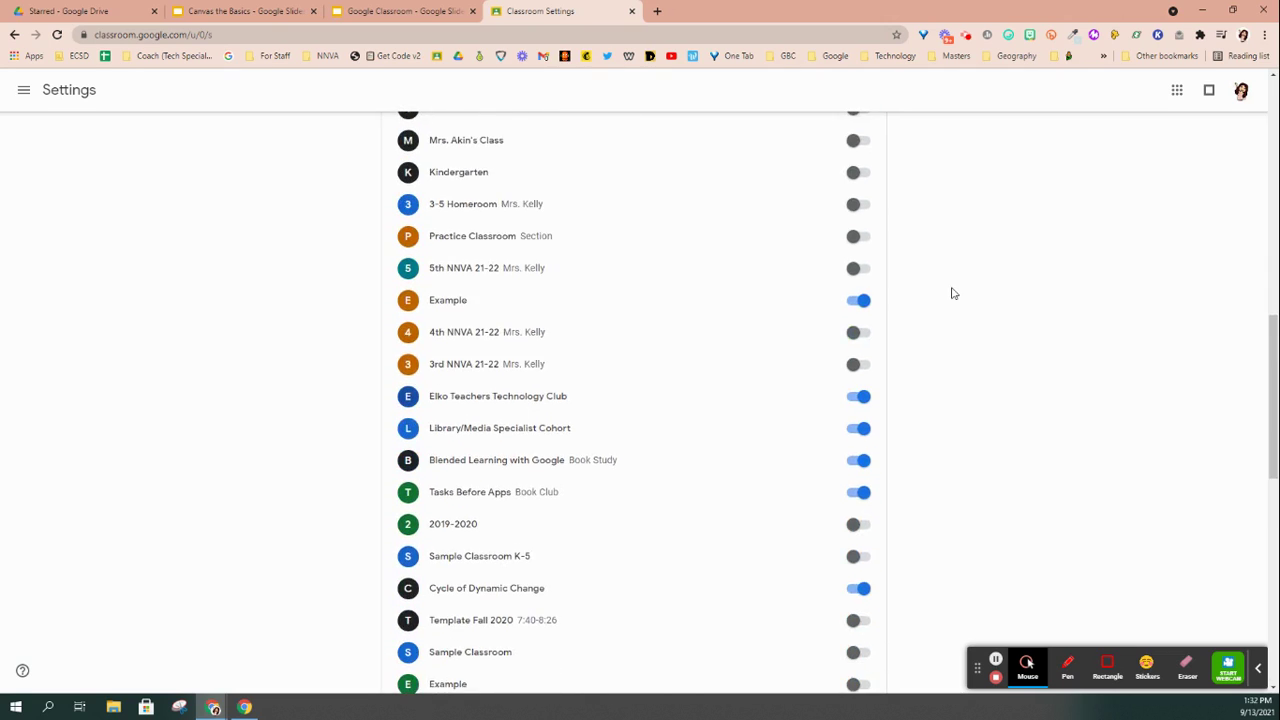
scroll(954, 295, "up", 3)
scroll(955, 290, "up", 10)
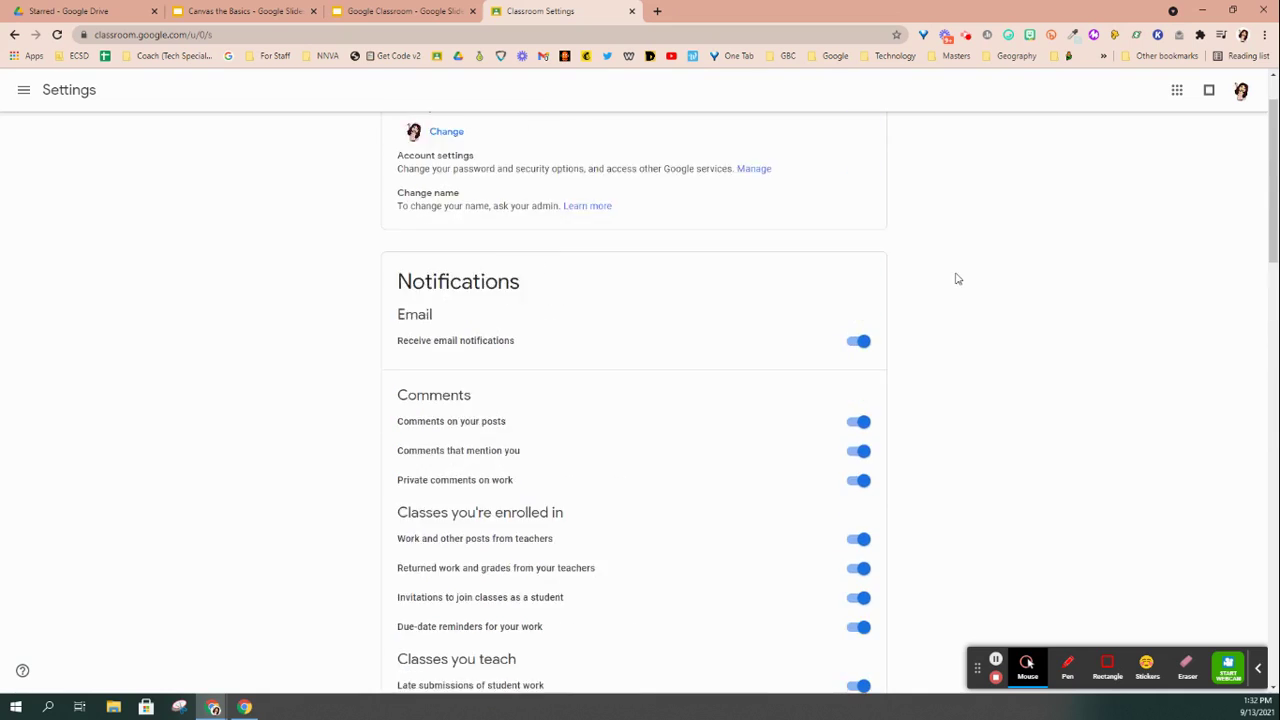
Go to the Example #2 class and open its class settings.
left_click(24, 92)
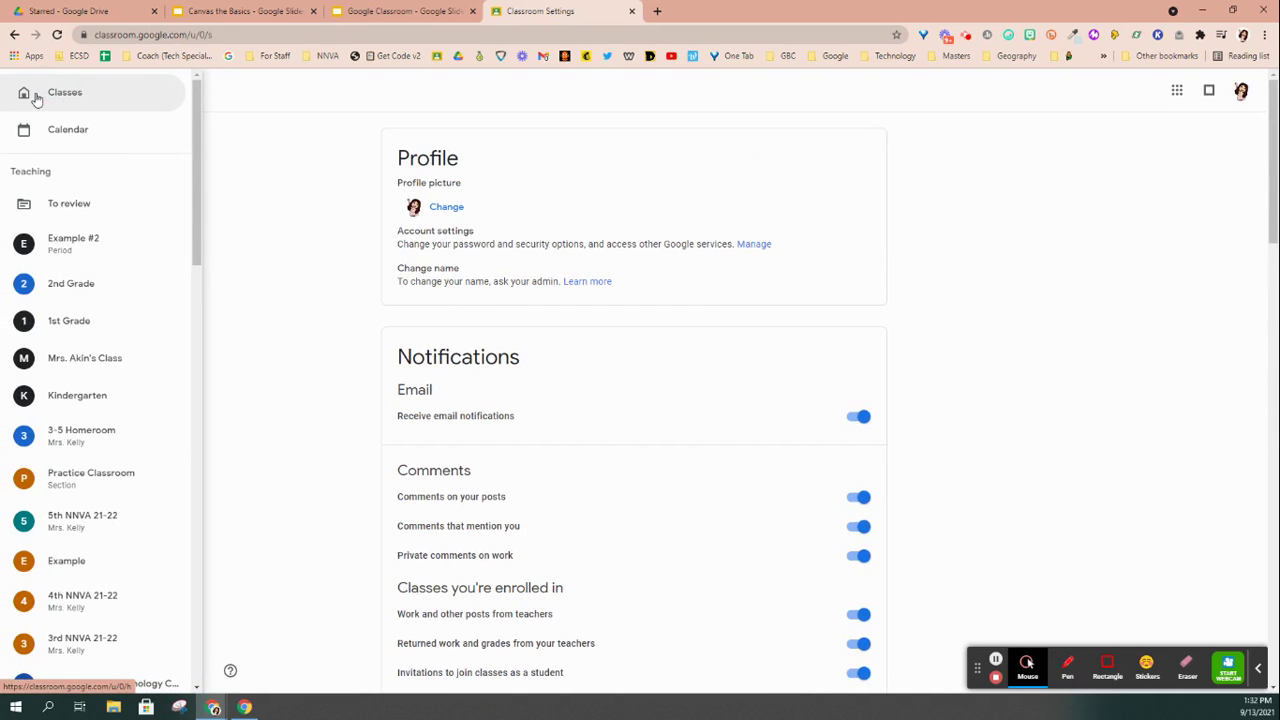
left_click(62, 254)
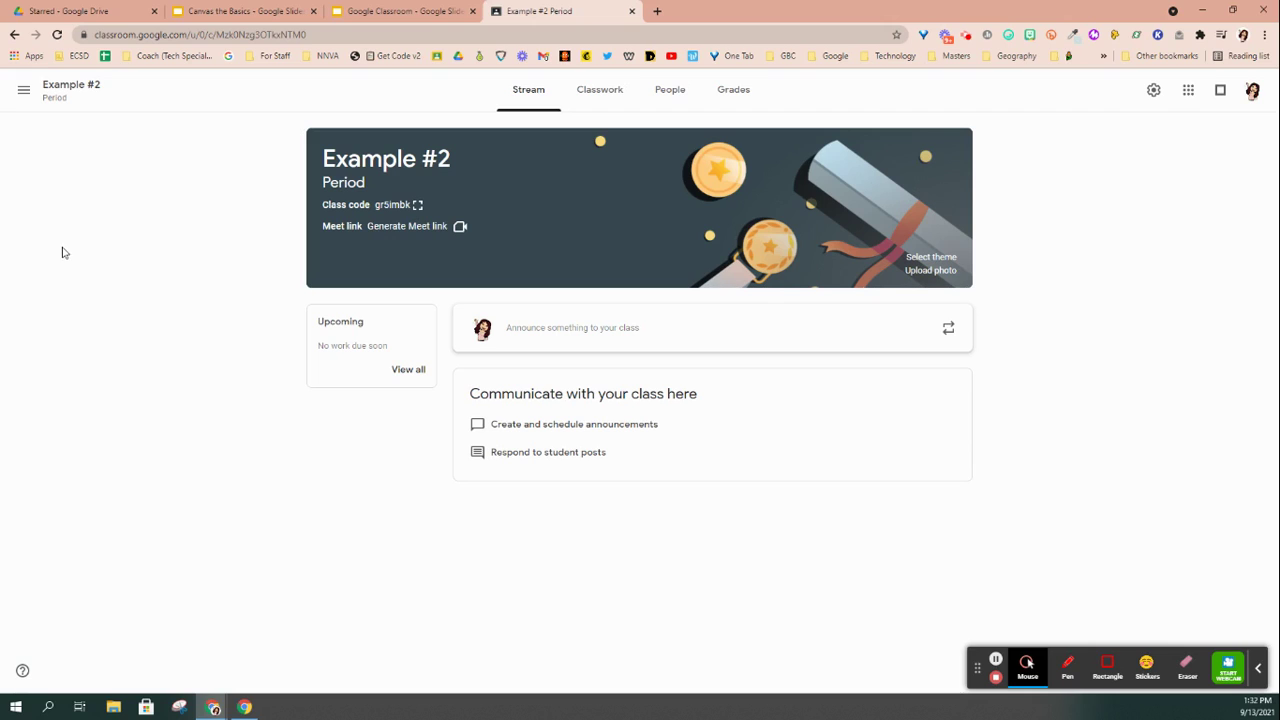
left_click(1152, 92)
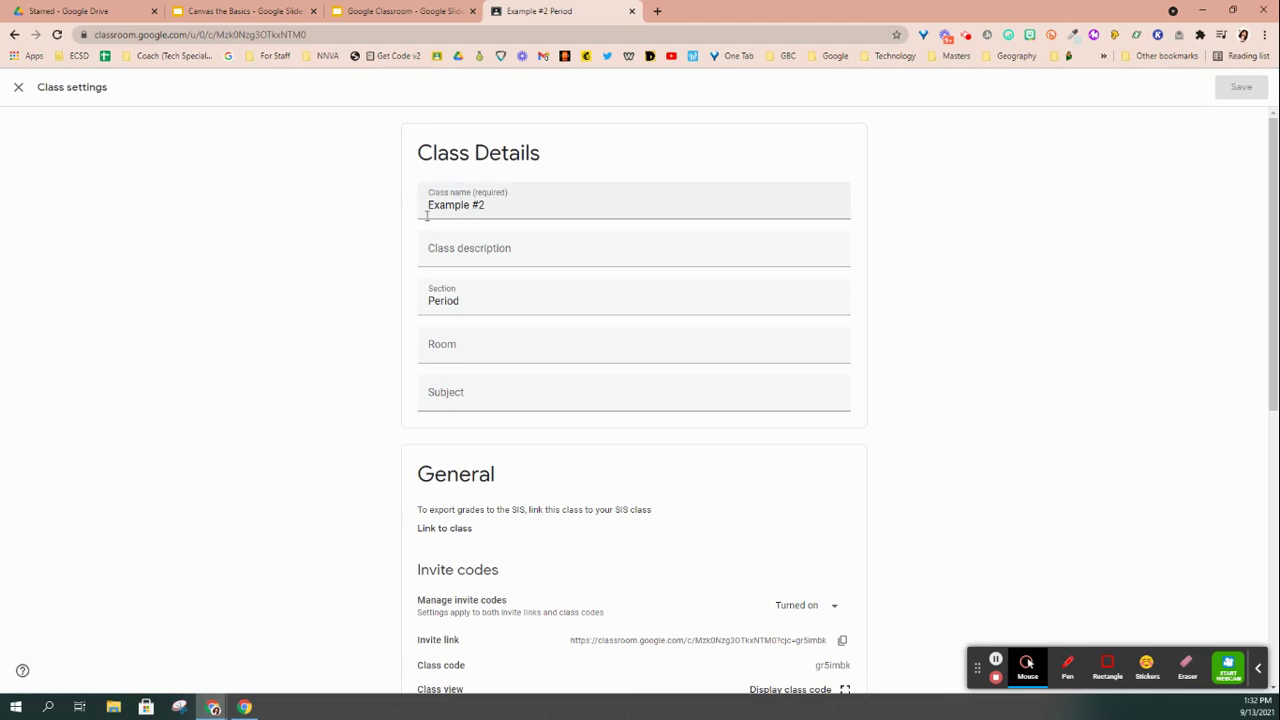
View the option for linking the class to the student information system and display the class code enlarged, closing both without changes.
scroll(731, 354, "down", 2)
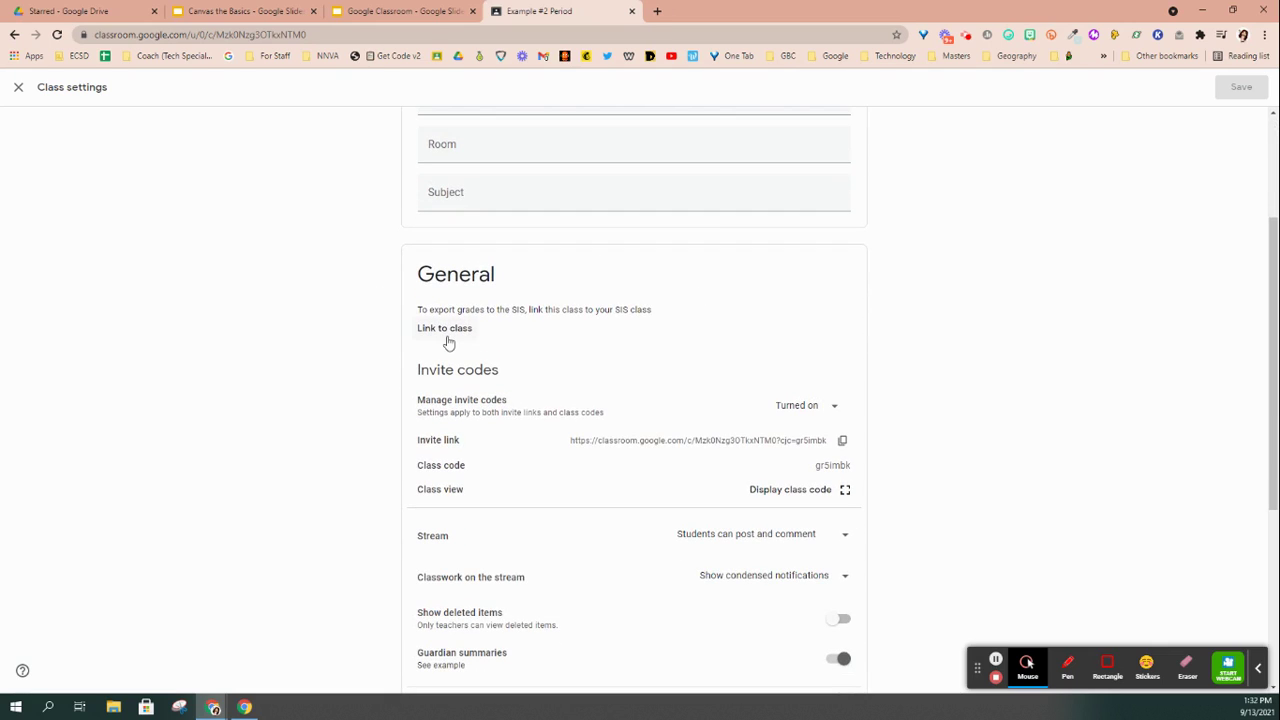
left_click(446, 330)
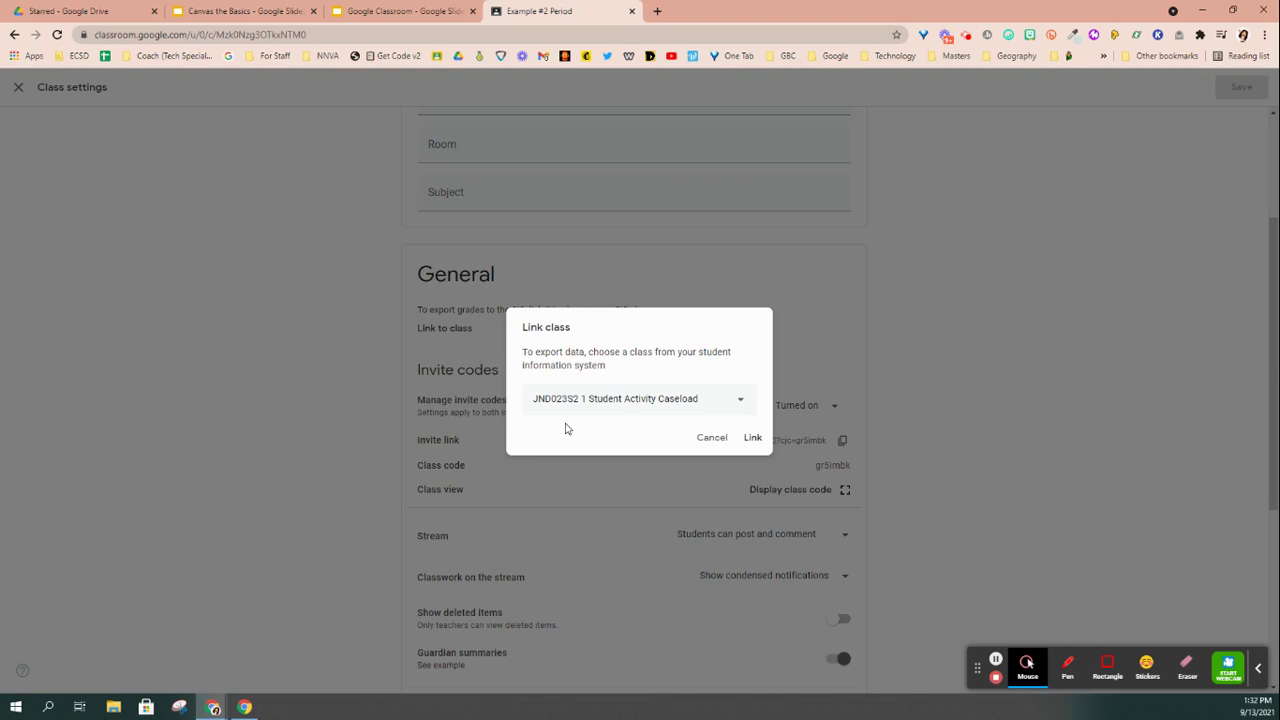
left_click(717, 436)
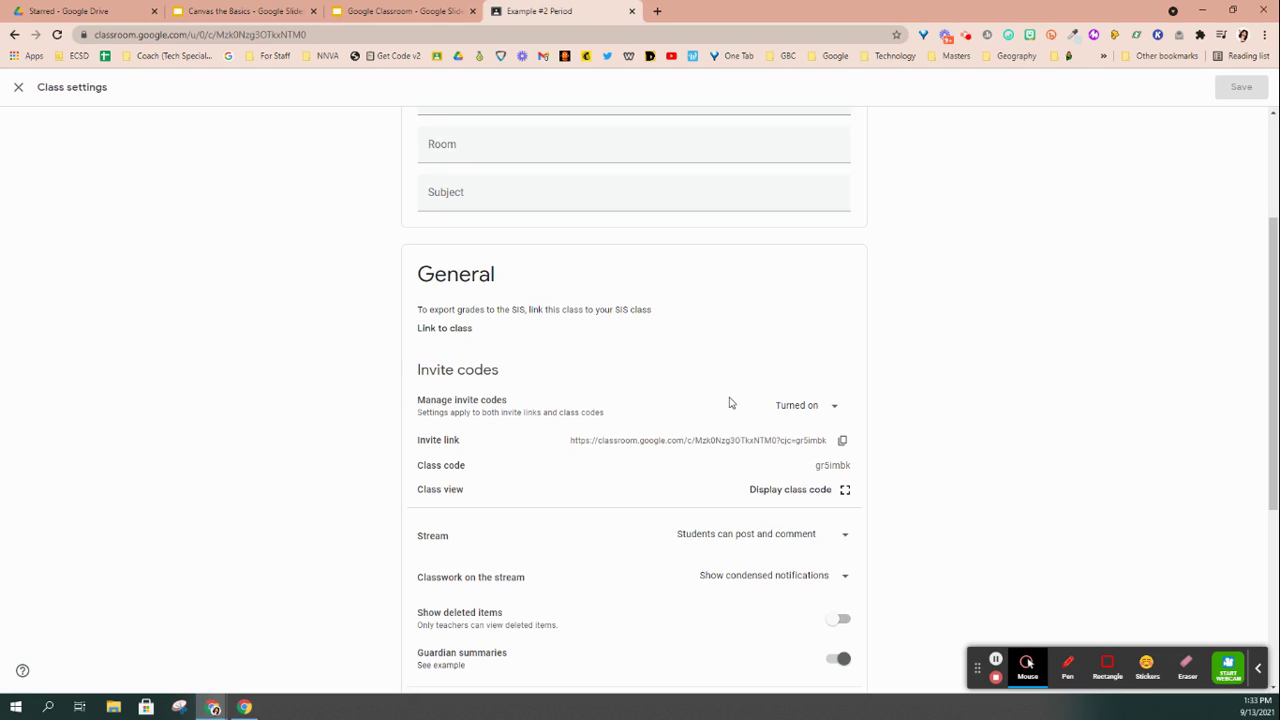
left_click(845, 489)
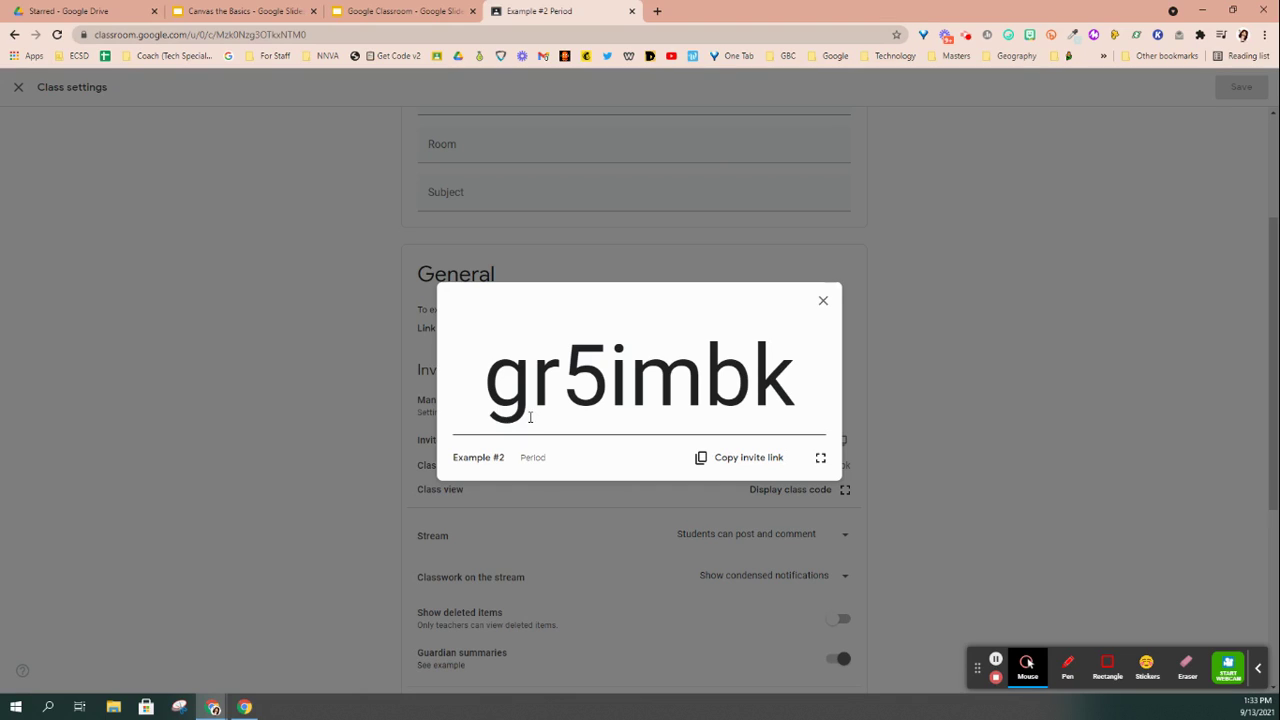
left_click(822, 300)
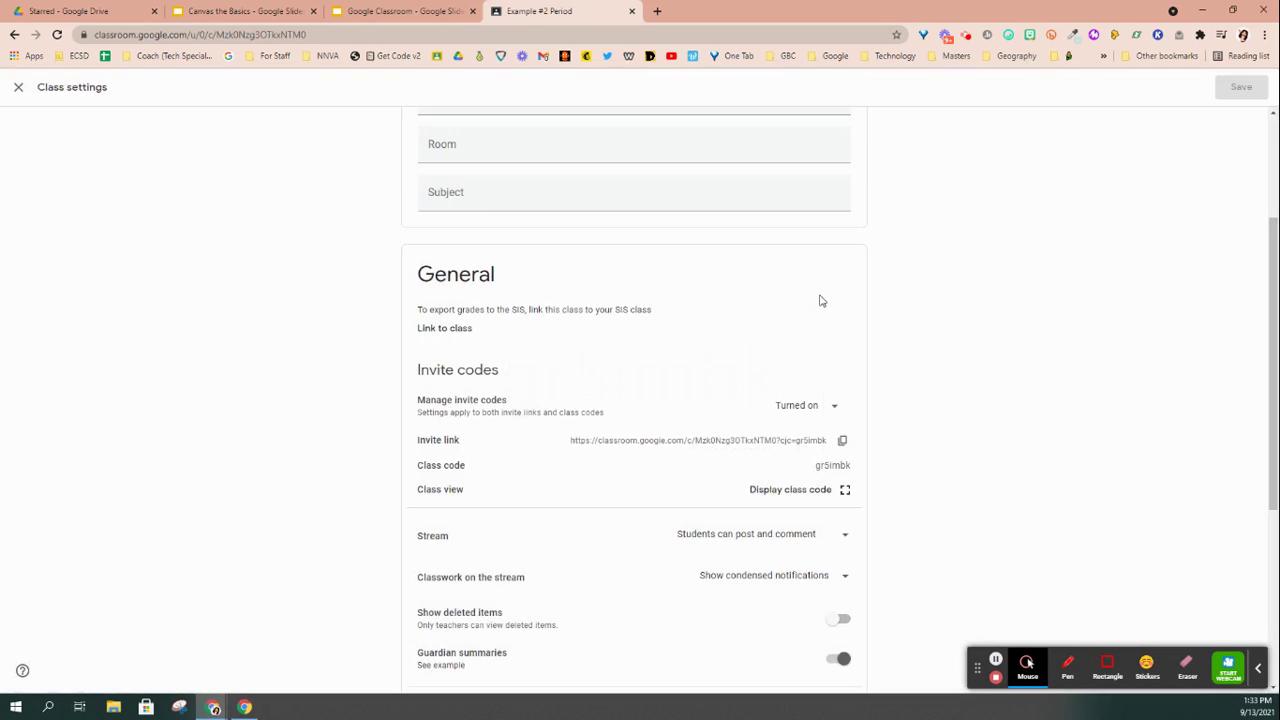
Check the options for managing invite codes without changing them and copy the class invite link.
left_click(835, 410)
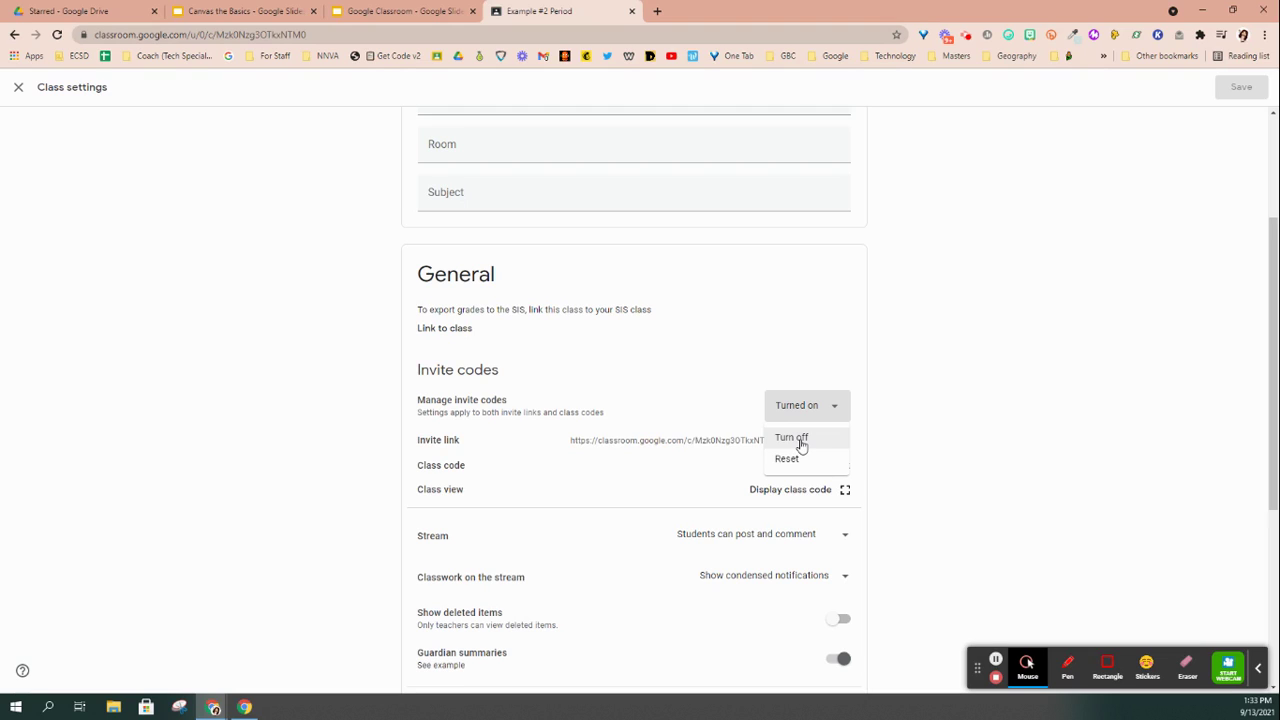
left_click(918, 427)
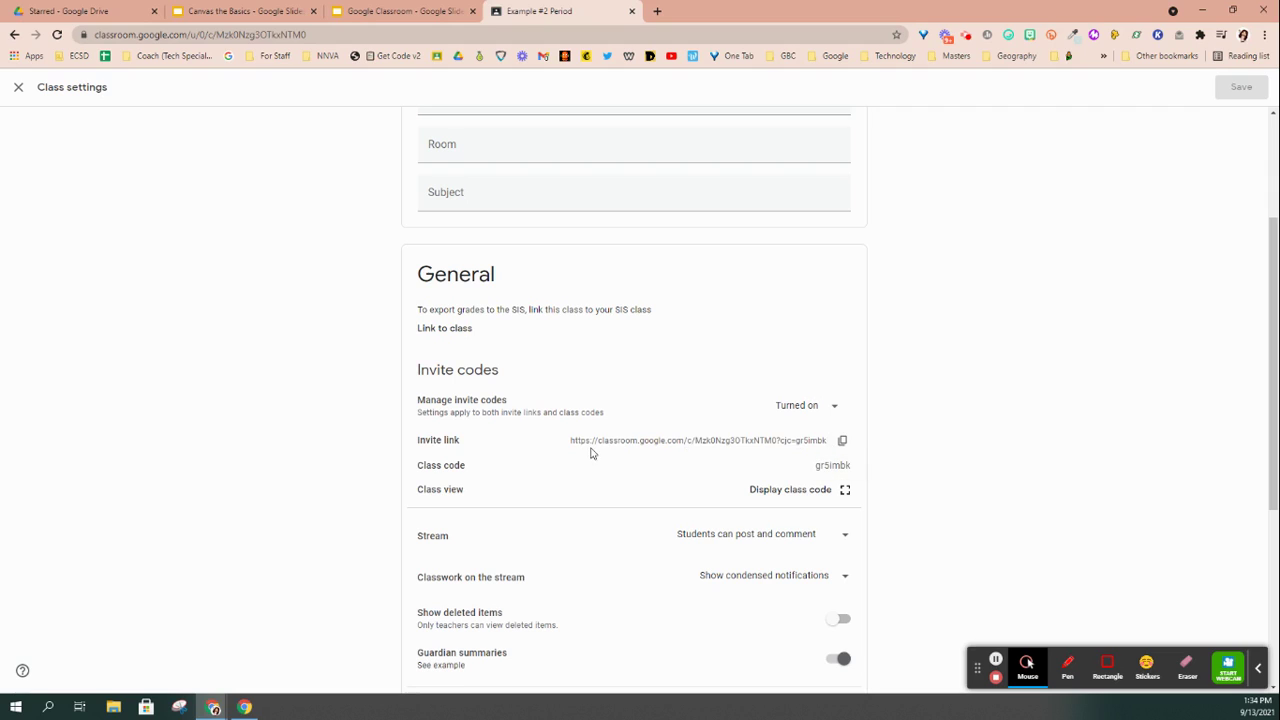
left_click(842, 441)
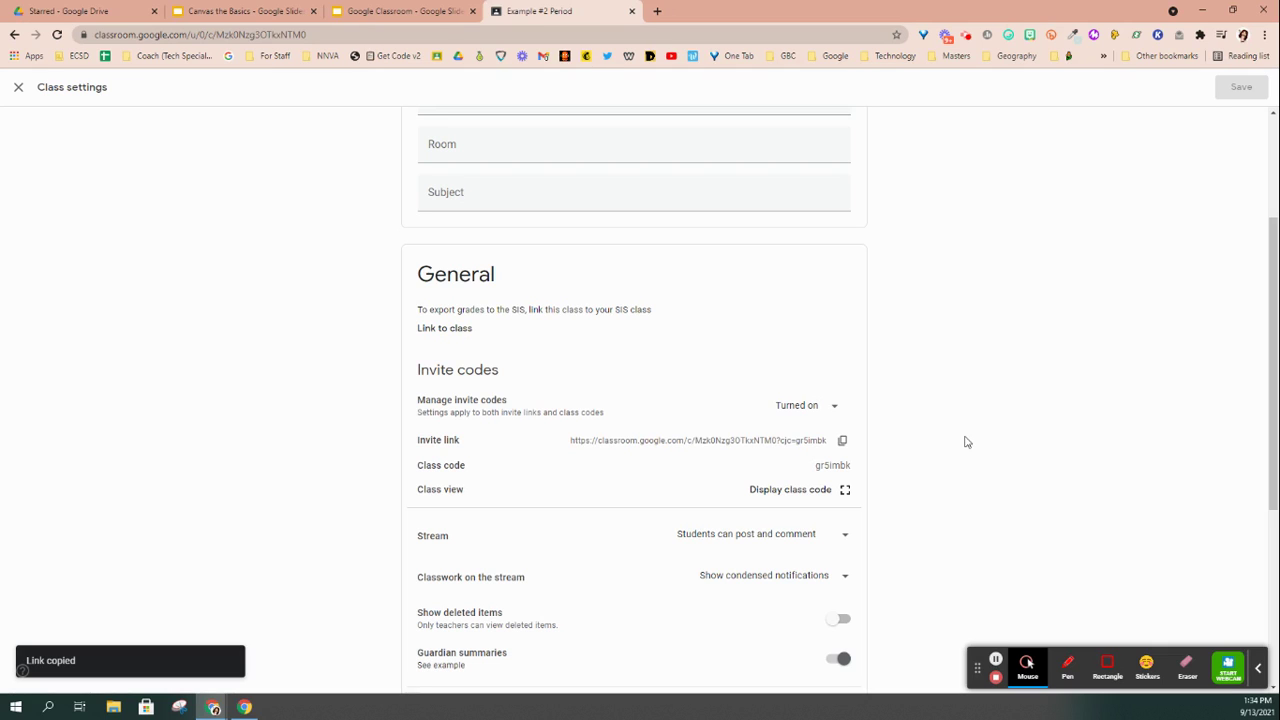
Review the choices for student posting on the stream and for classwork notifications on the stream, leaving both settings as they are.
scroll(966, 442, "down", 2)
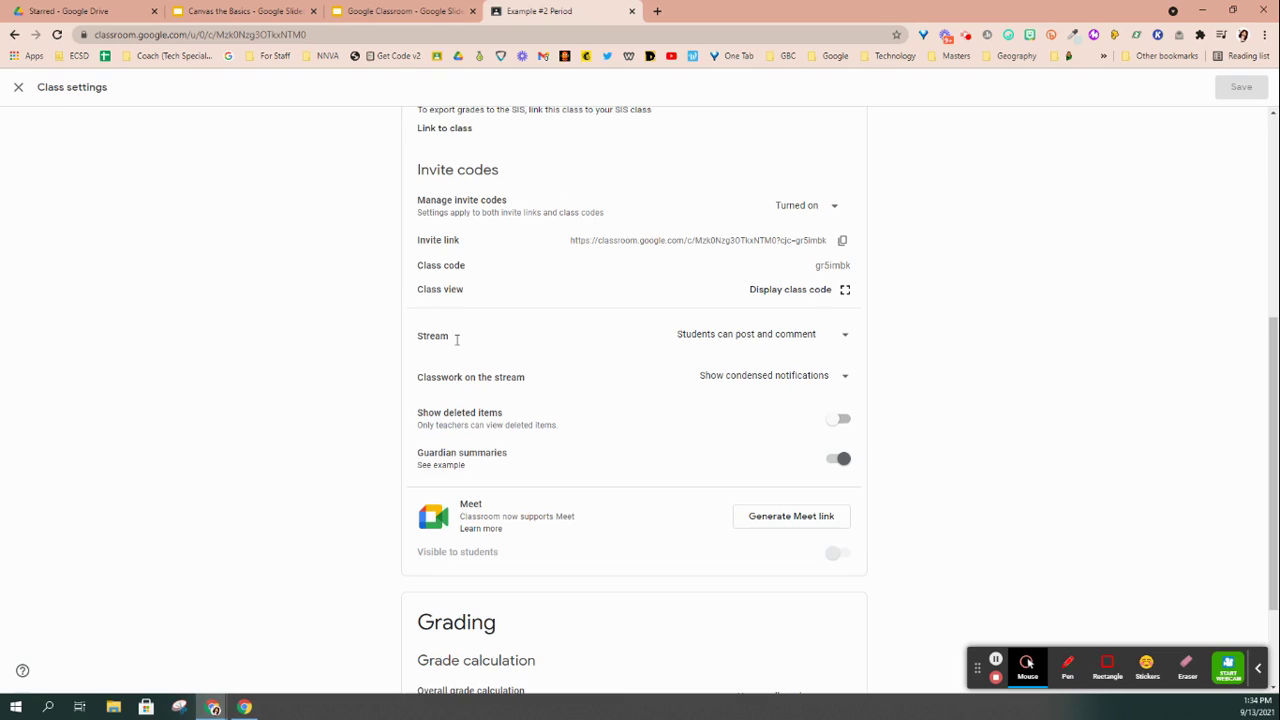
left_click(790, 335)
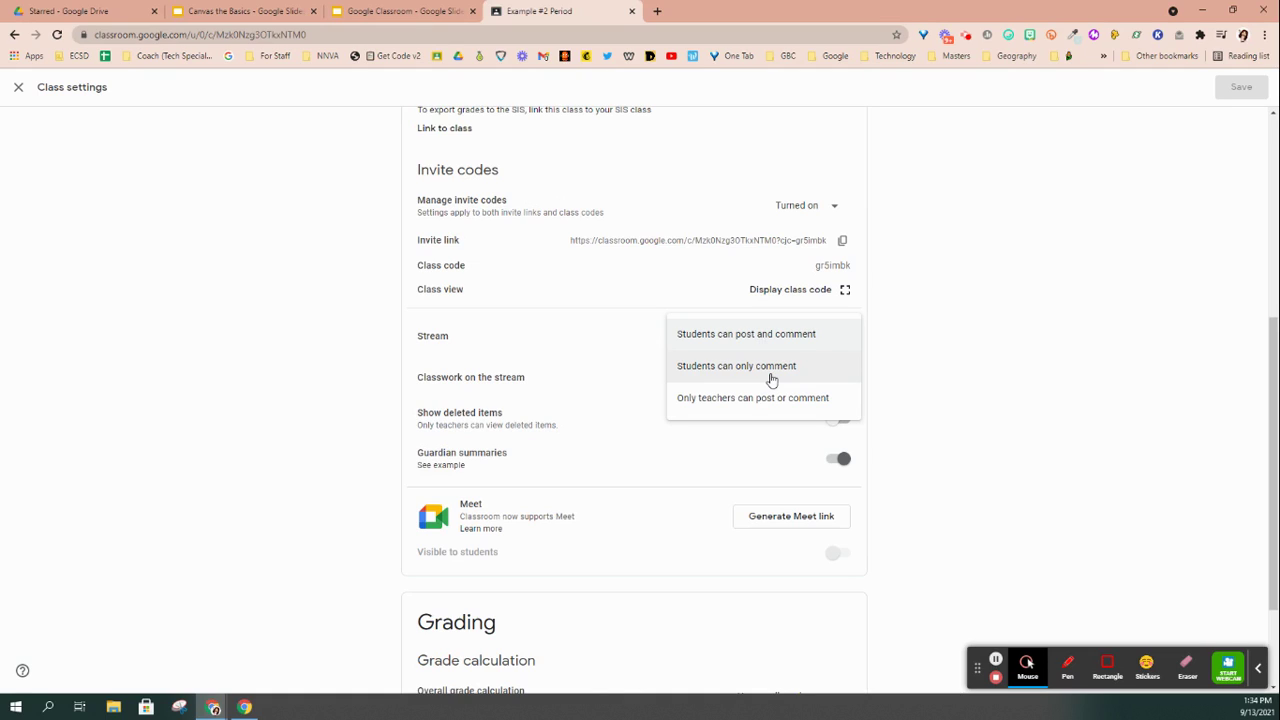
left_click(969, 373)
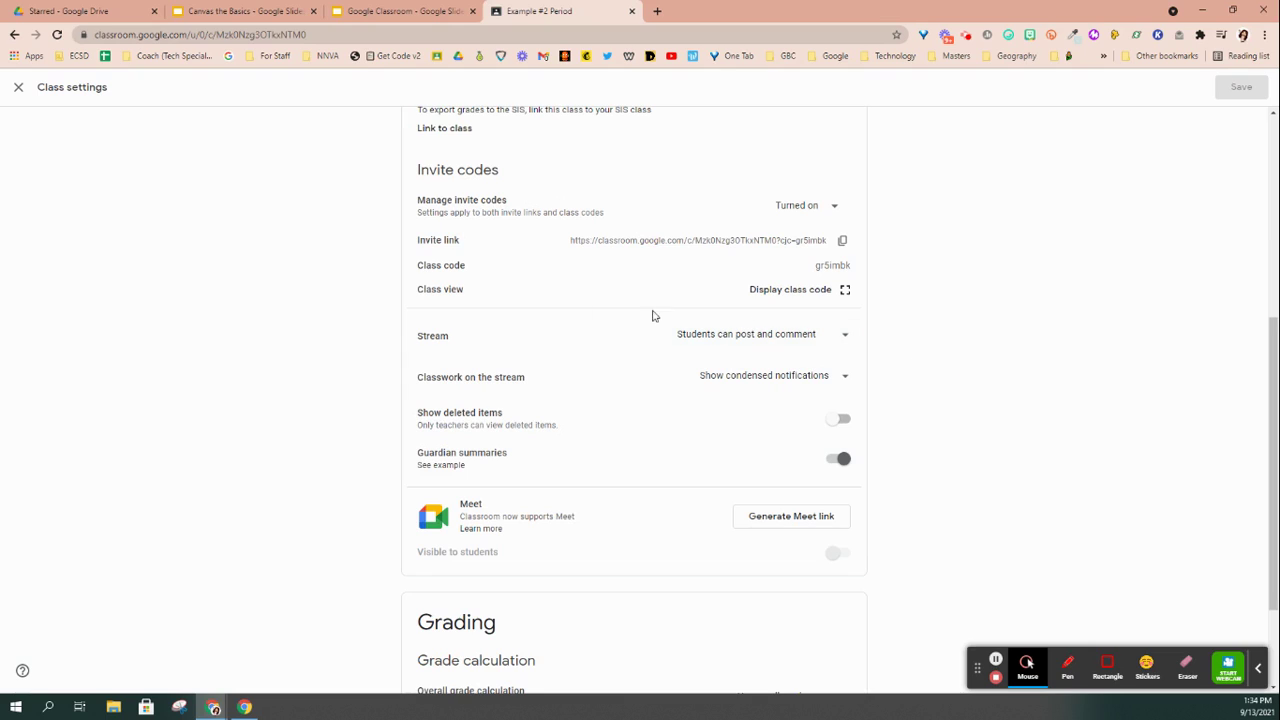
left_click(741, 386)
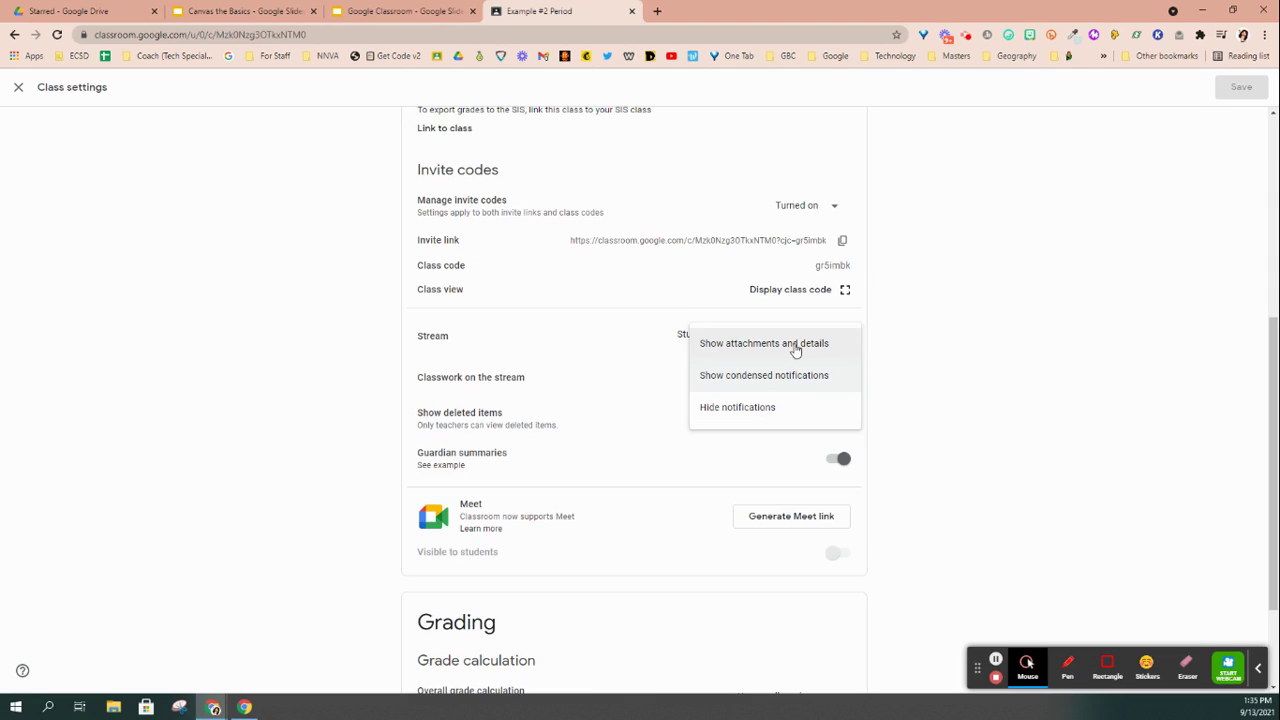
left_click(901, 377)
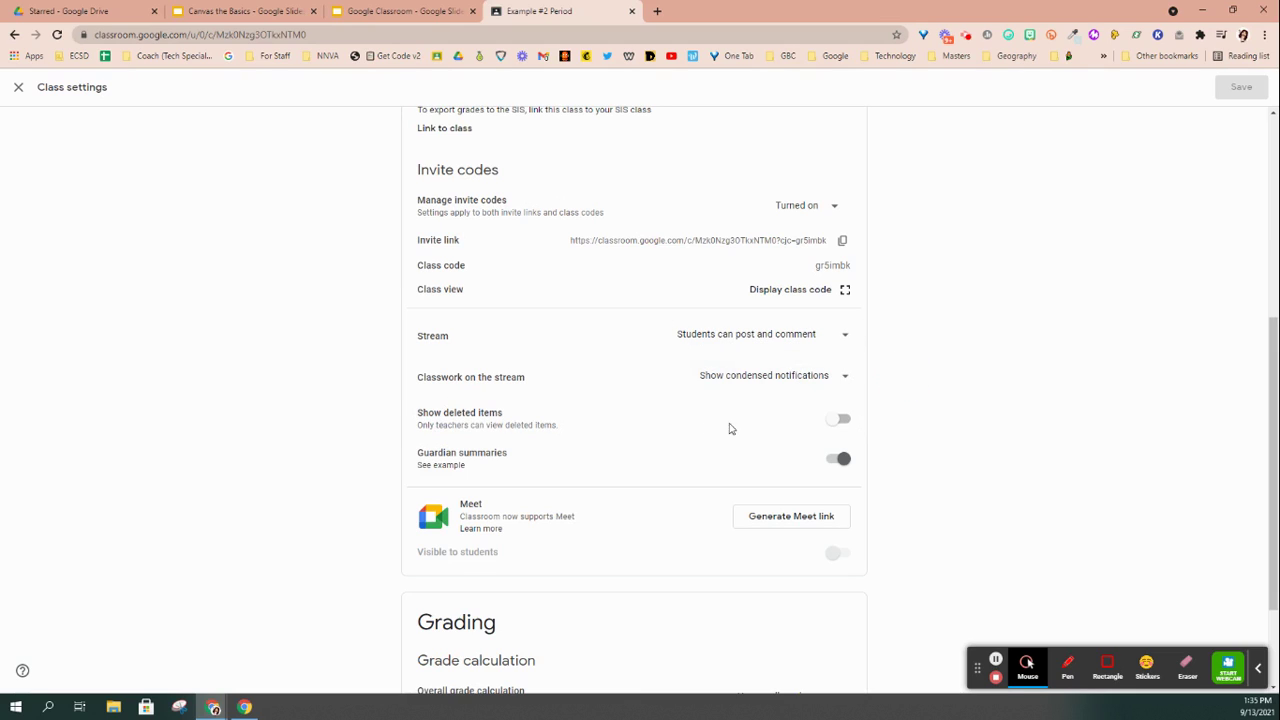
left_click(771, 334)
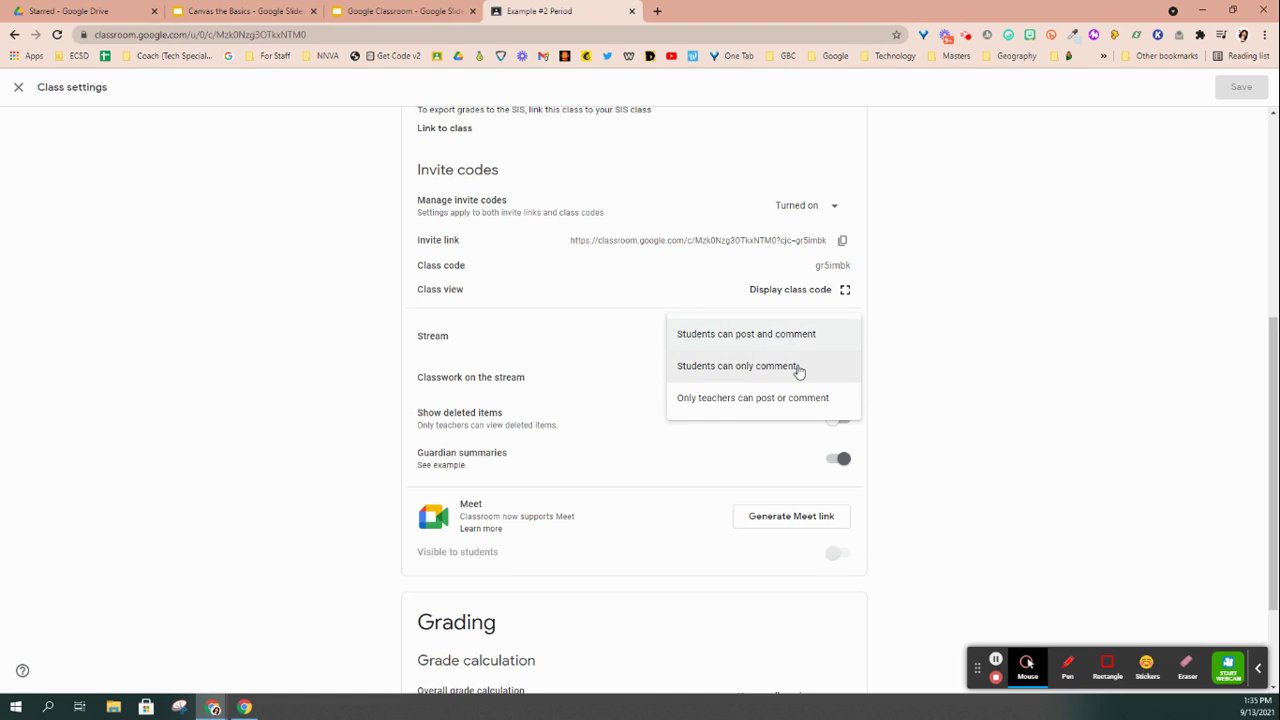
left_click(935, 364)
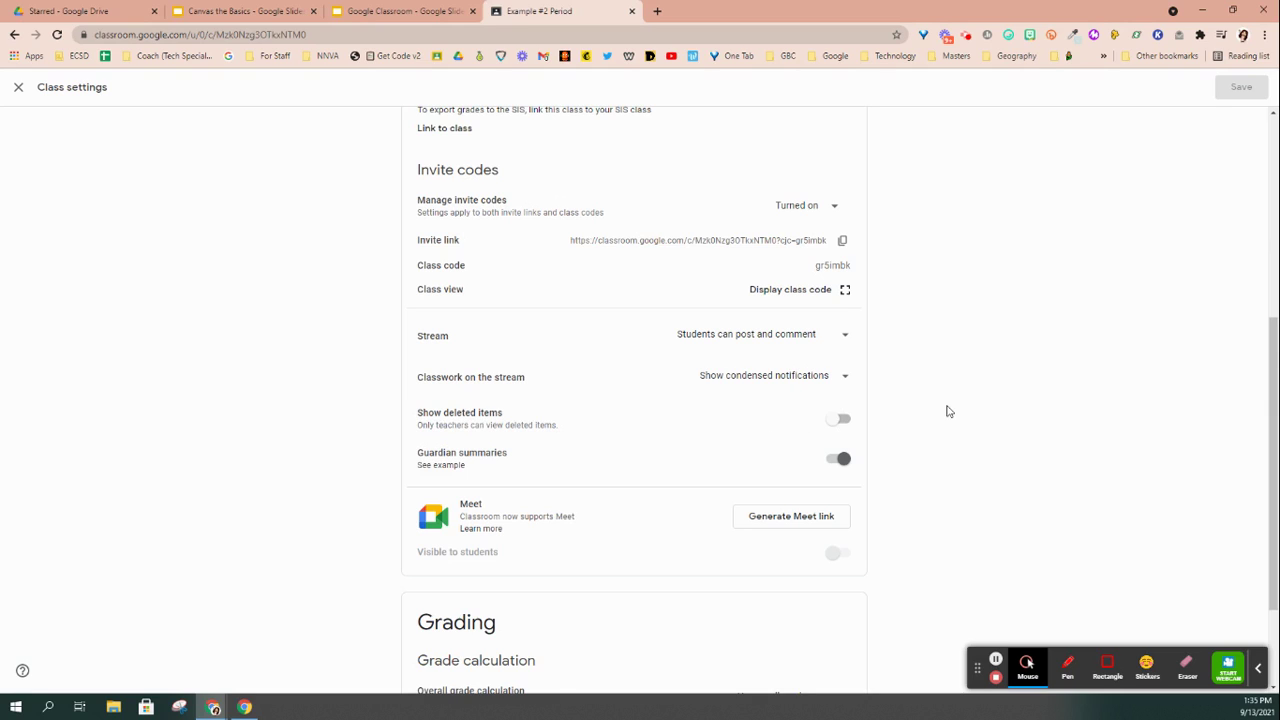
Generate a Meet link for the class and turn off its visibility to students.
scroll(949, 411, "down", 1)
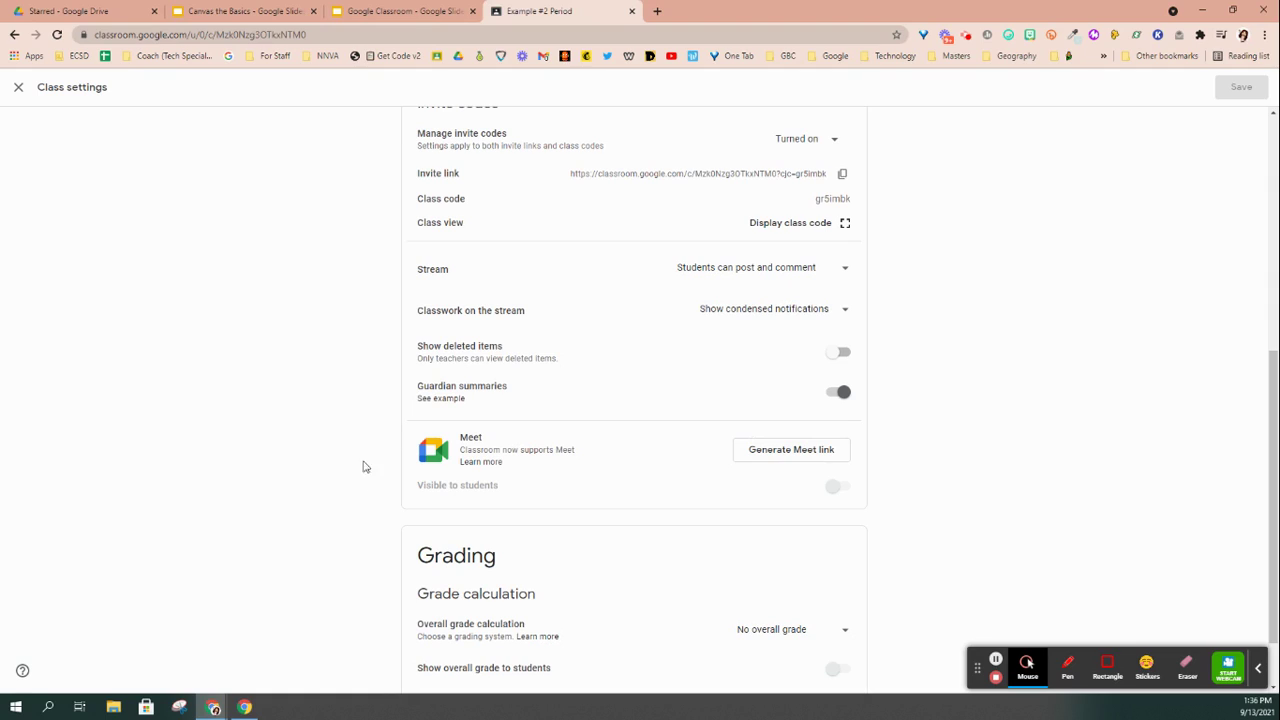
left_click(826, 462)
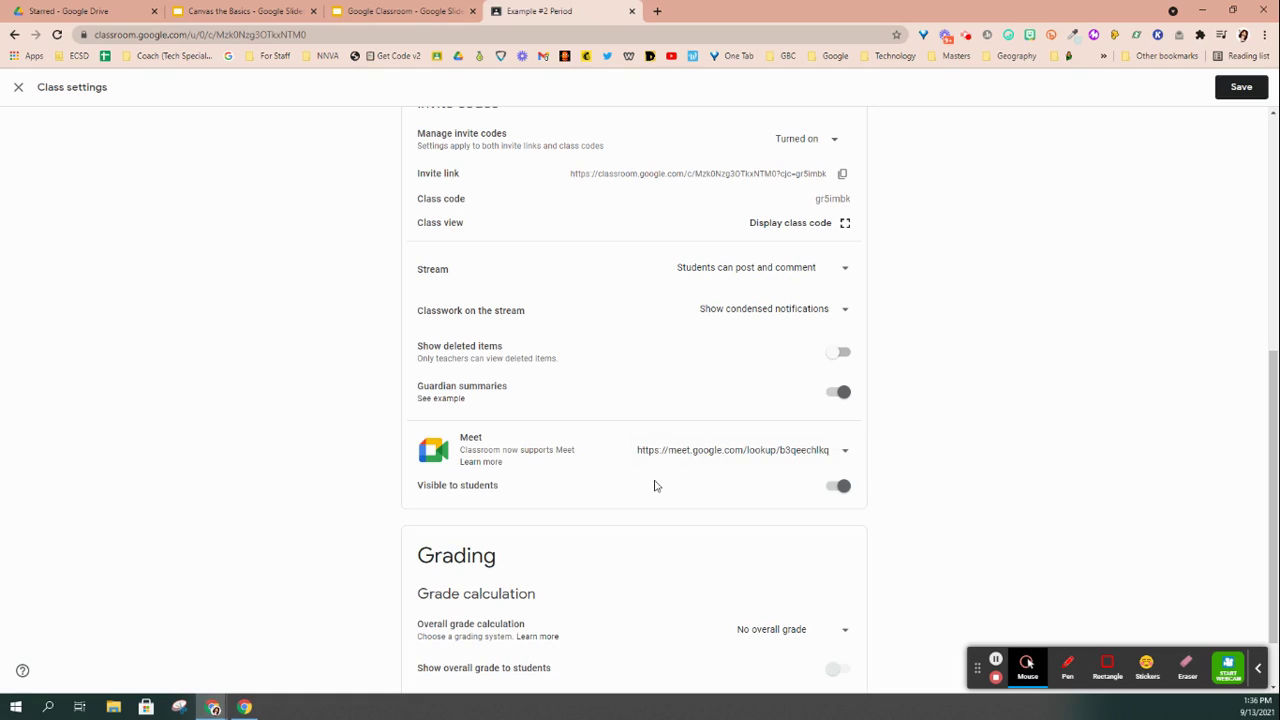
left_click(838, 487)
Set the overall grade calculation to Weighted by category and leave Show overall grade to students turned off.
scroll(894, 466, "down", 1)
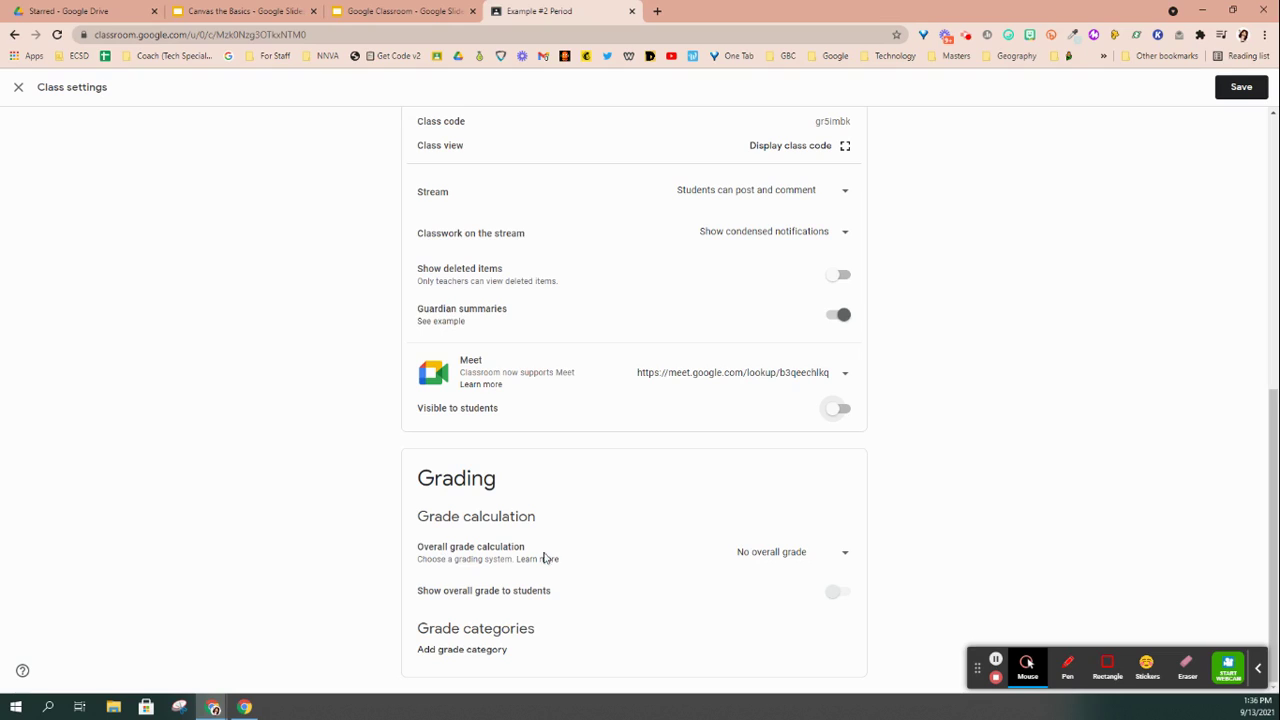
left_click(781, 558)
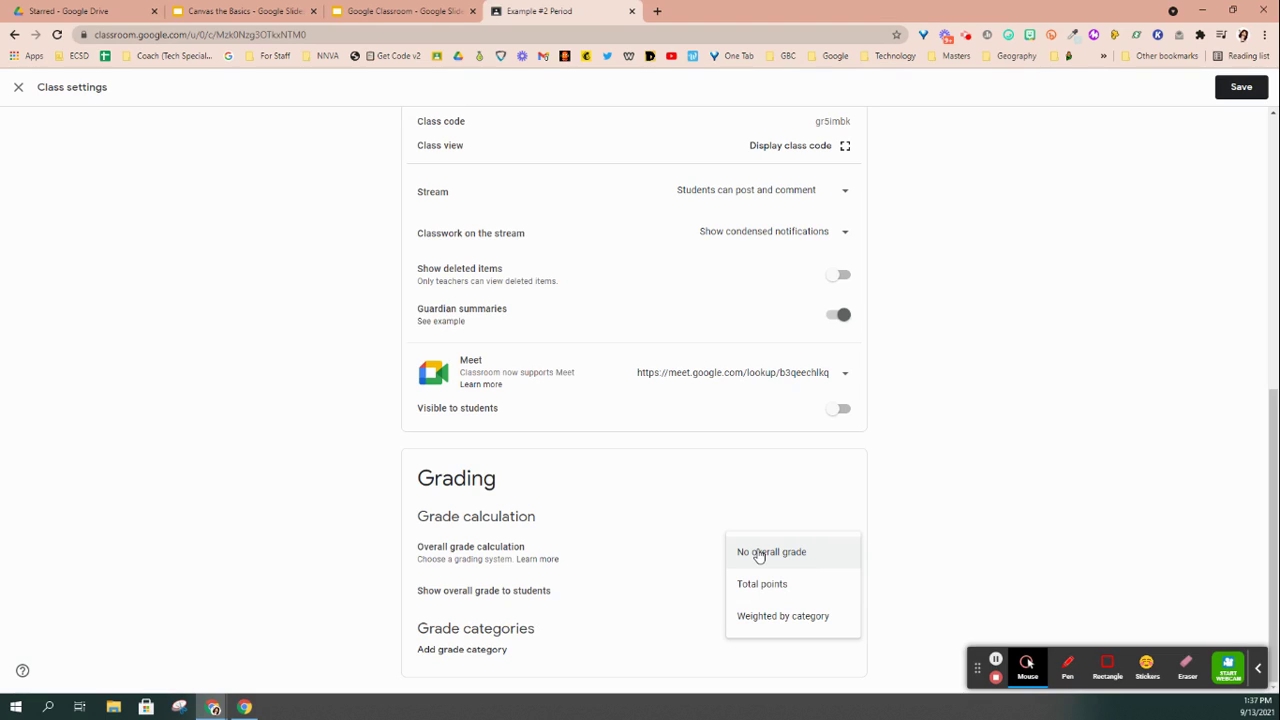
left_click(628, 528)
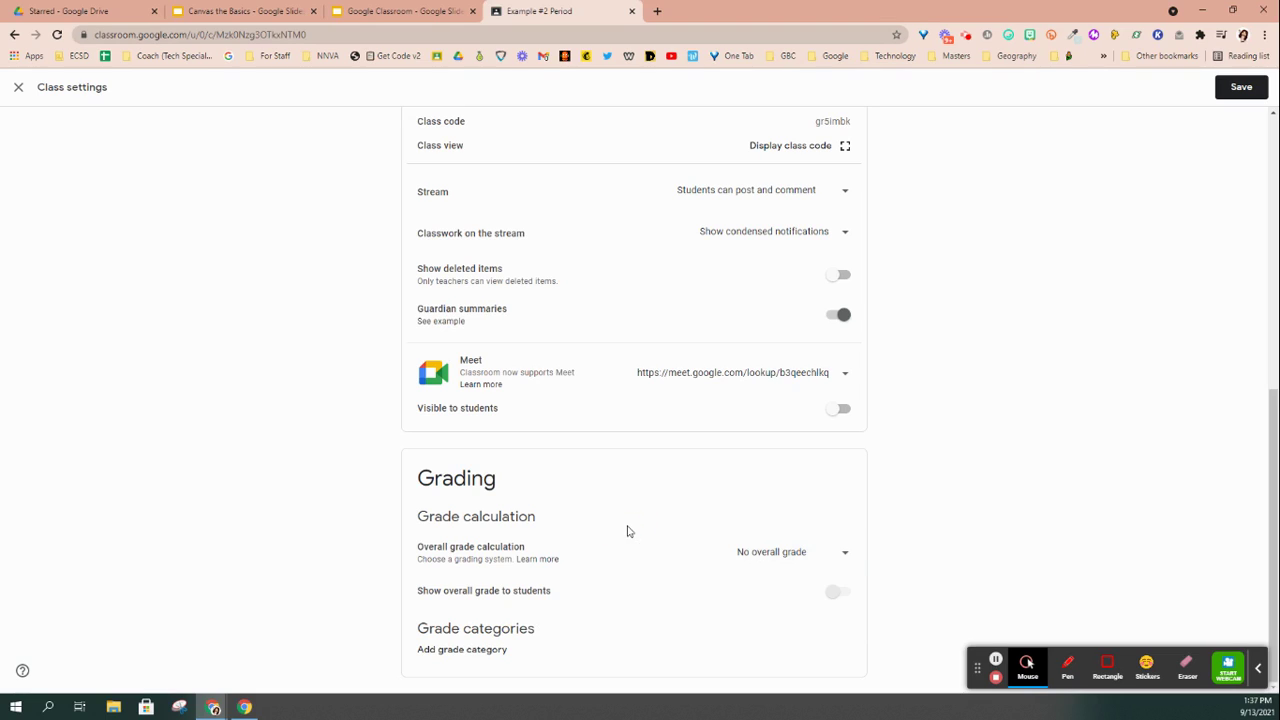
left_click(848, 597)
left_click(844, 550)
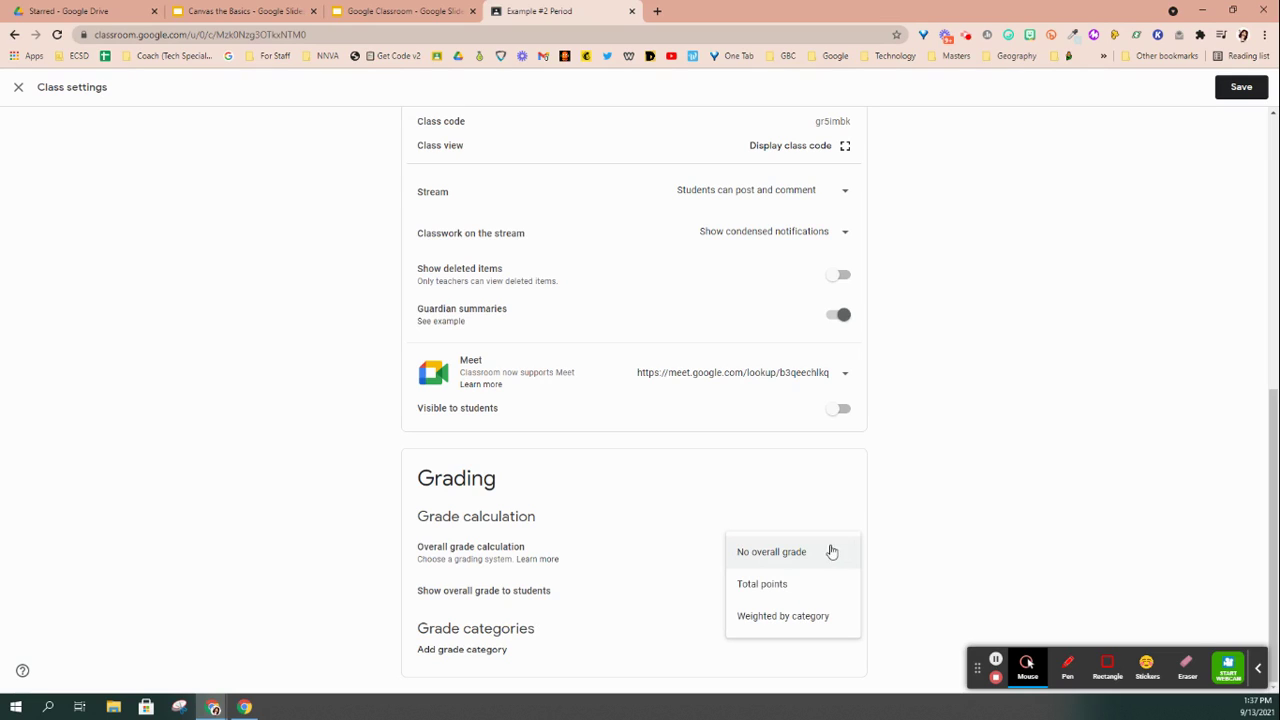
left_click(752, 616)
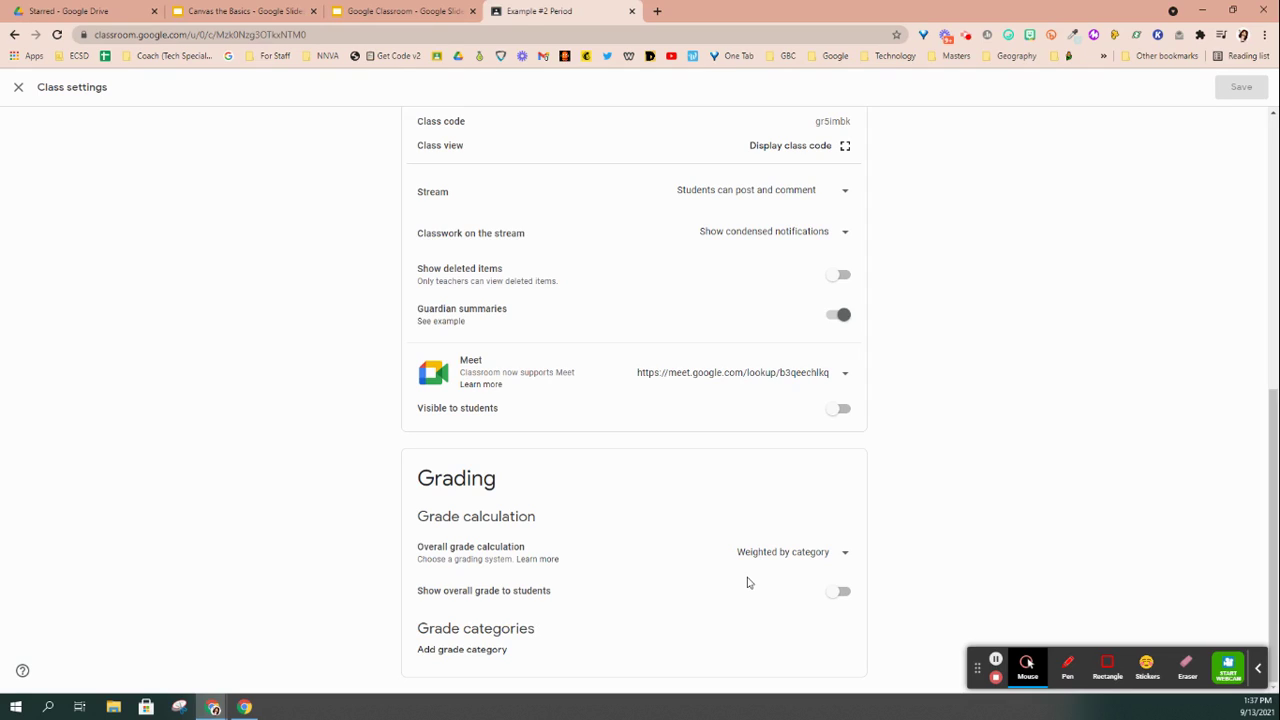
left_click(843, 592)
left_click(840, 593)
Add a grade category named Formative with a percentage of 30%.
left_click(452, 651)
scroll(570, 605, "down", 1)
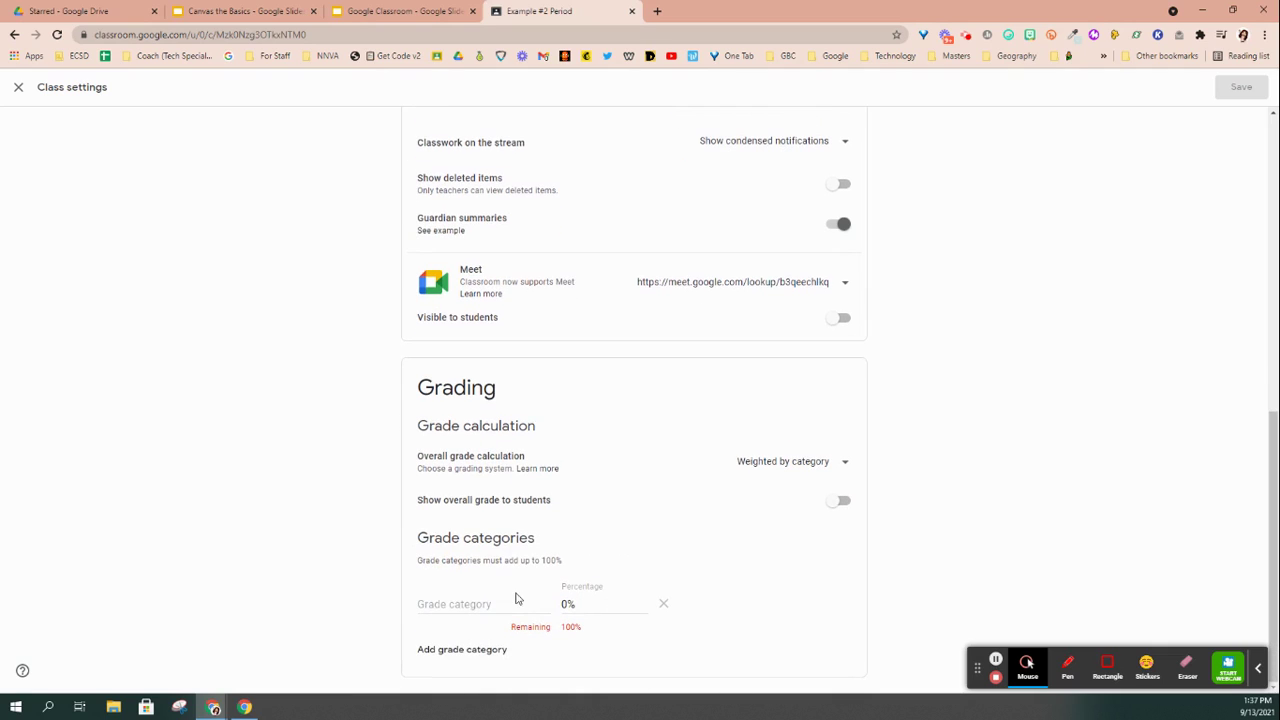
left_click(514, 601)
type("Formative")
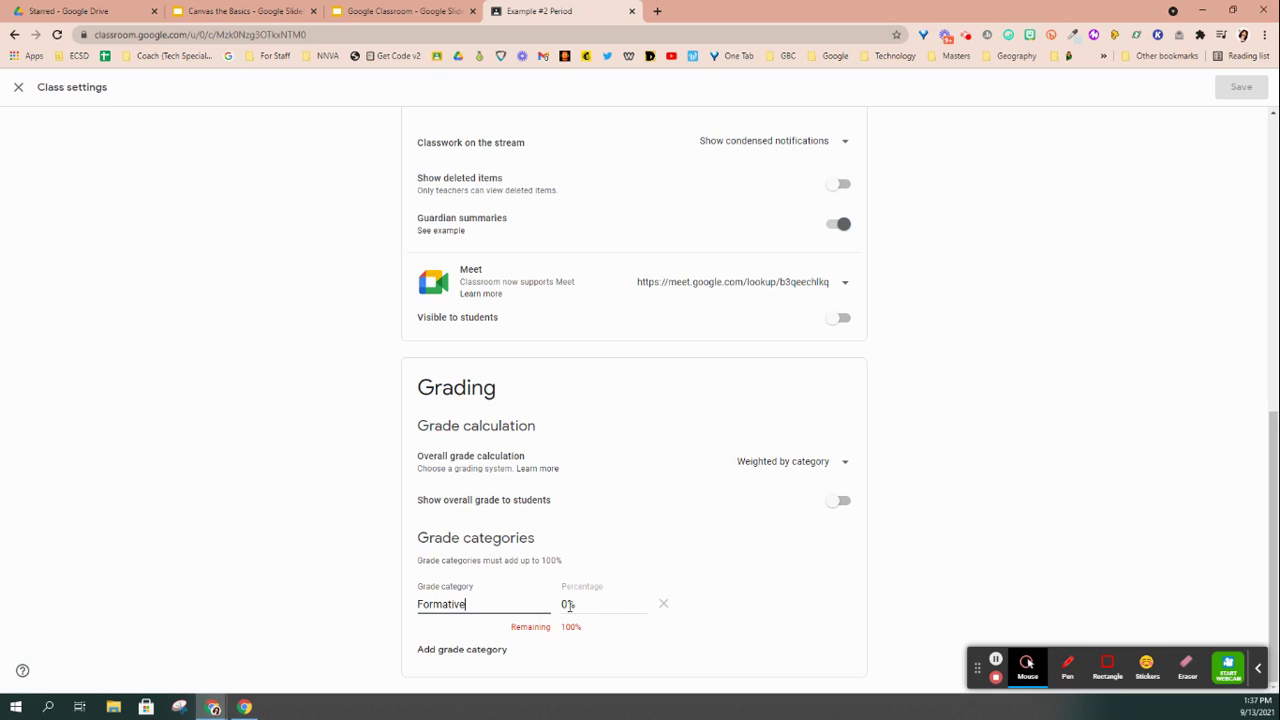
left_click(567, 605)
type("30")
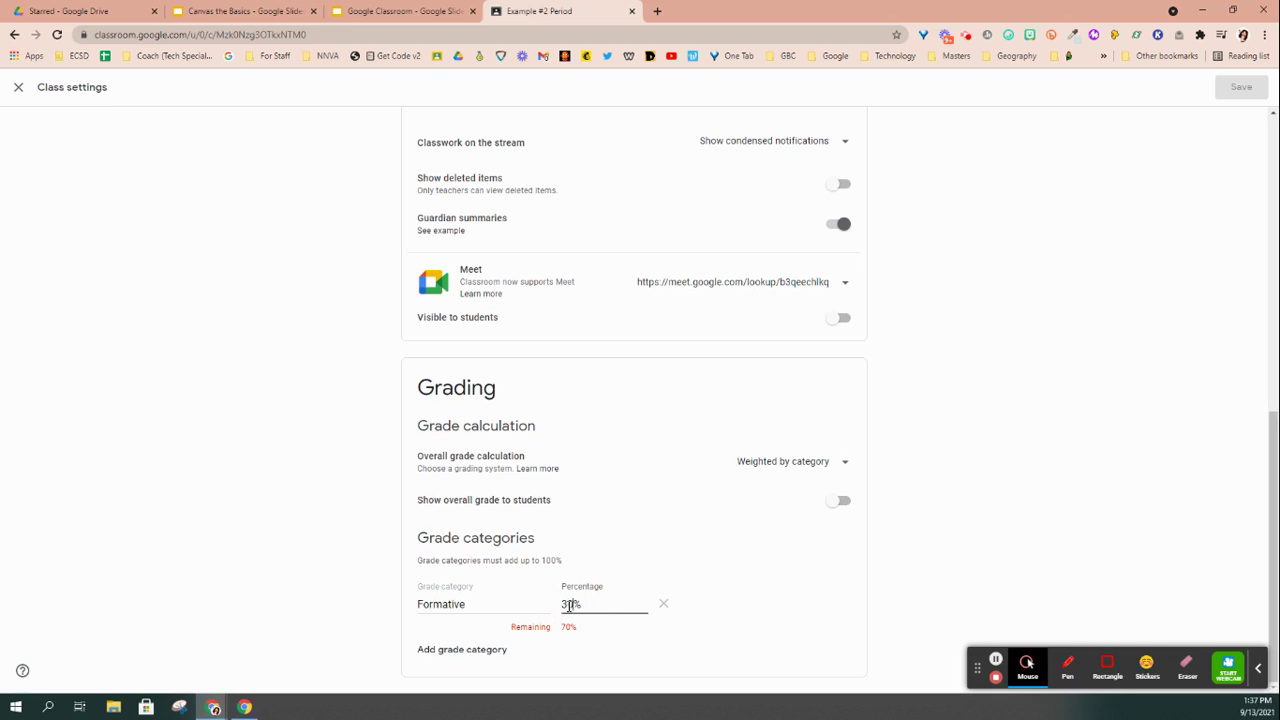
Add a second grade category named Summative with a percentage of 70%.
left_click(466, 650)
left_click(458, 645)
type("Su")
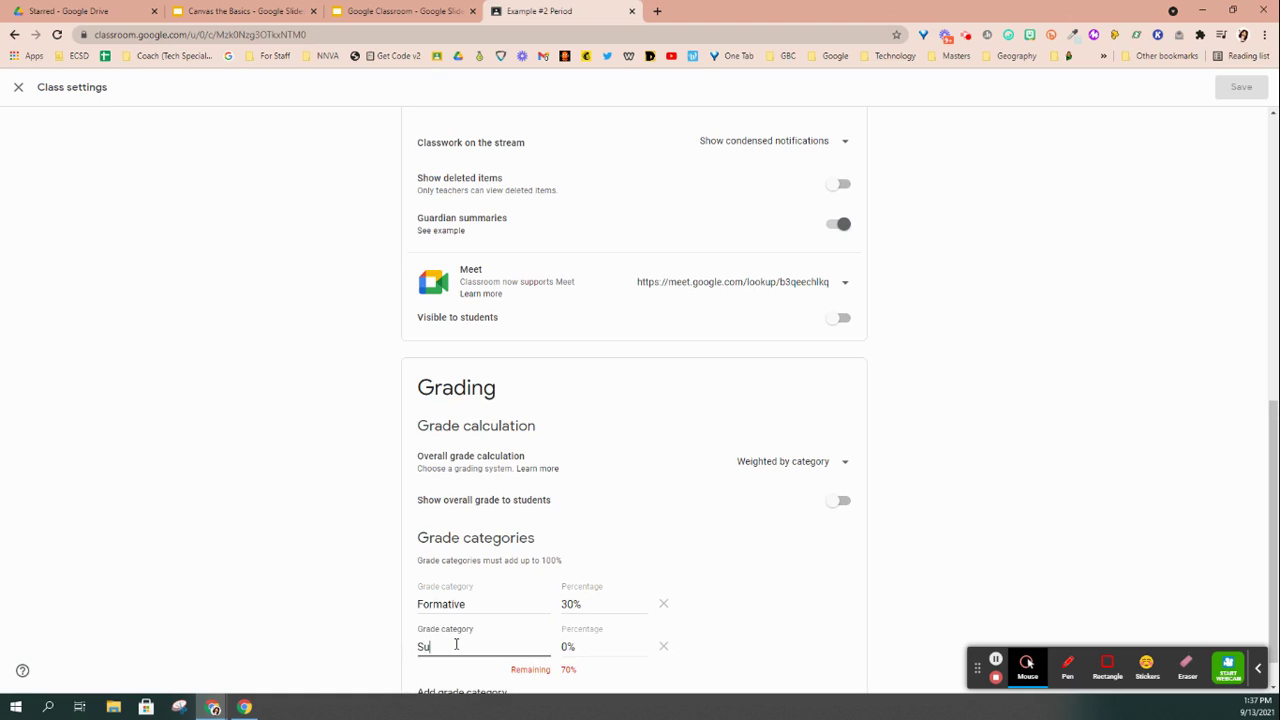
type("mmative")
left_click(567, 647)
key("BackSpace")
type("7")
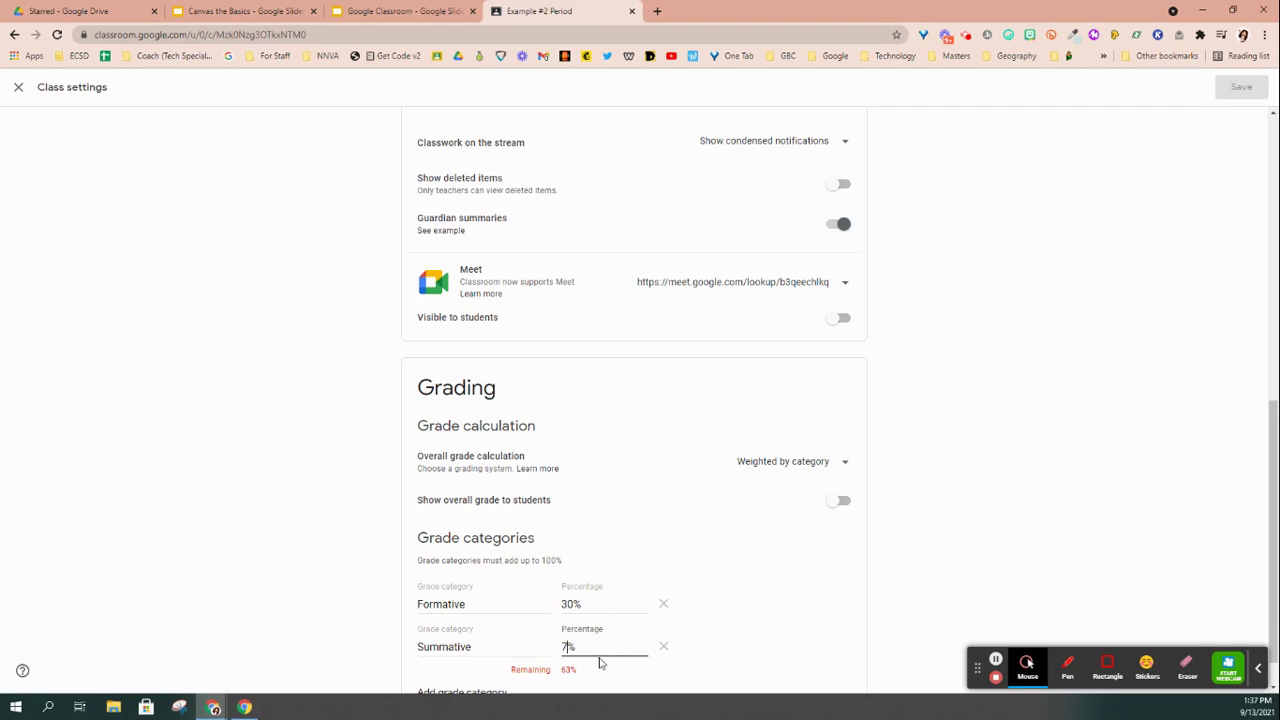
type("0")
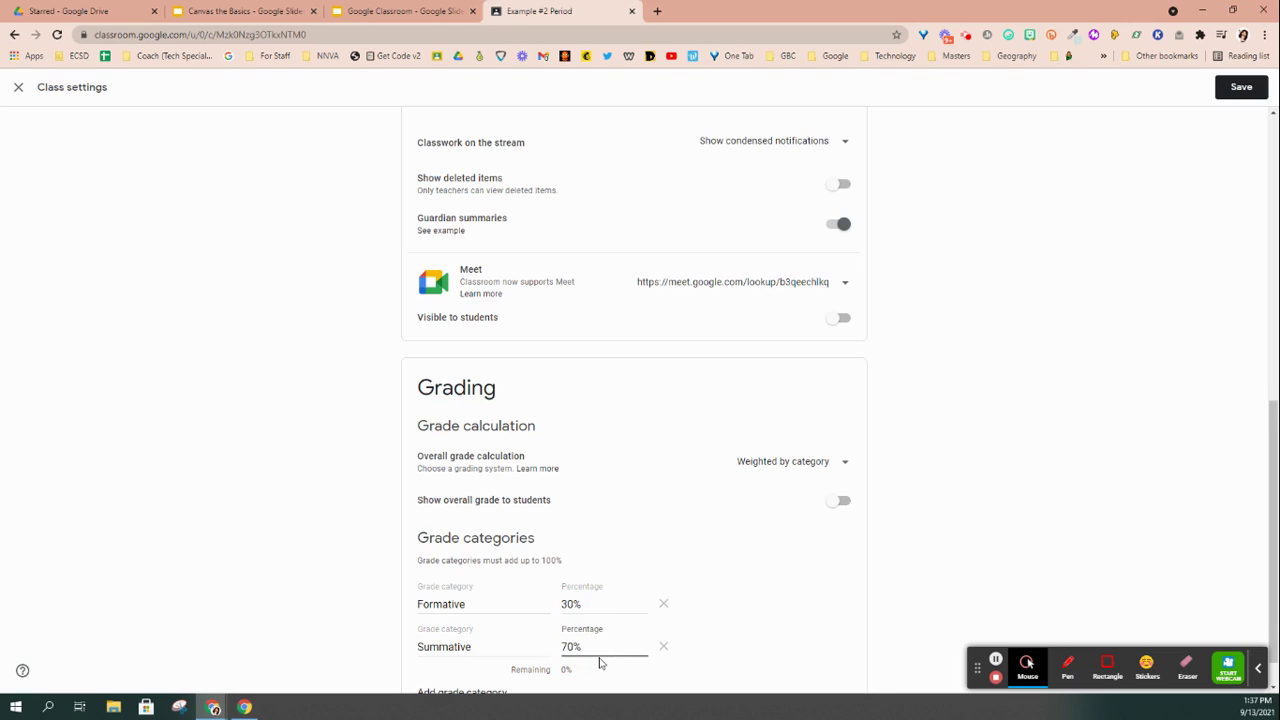
Add a third grade category named Other without assigning it a percentage, and save the class settings.
scroll(600, 663, "down", 1)
left_click(500, 648)
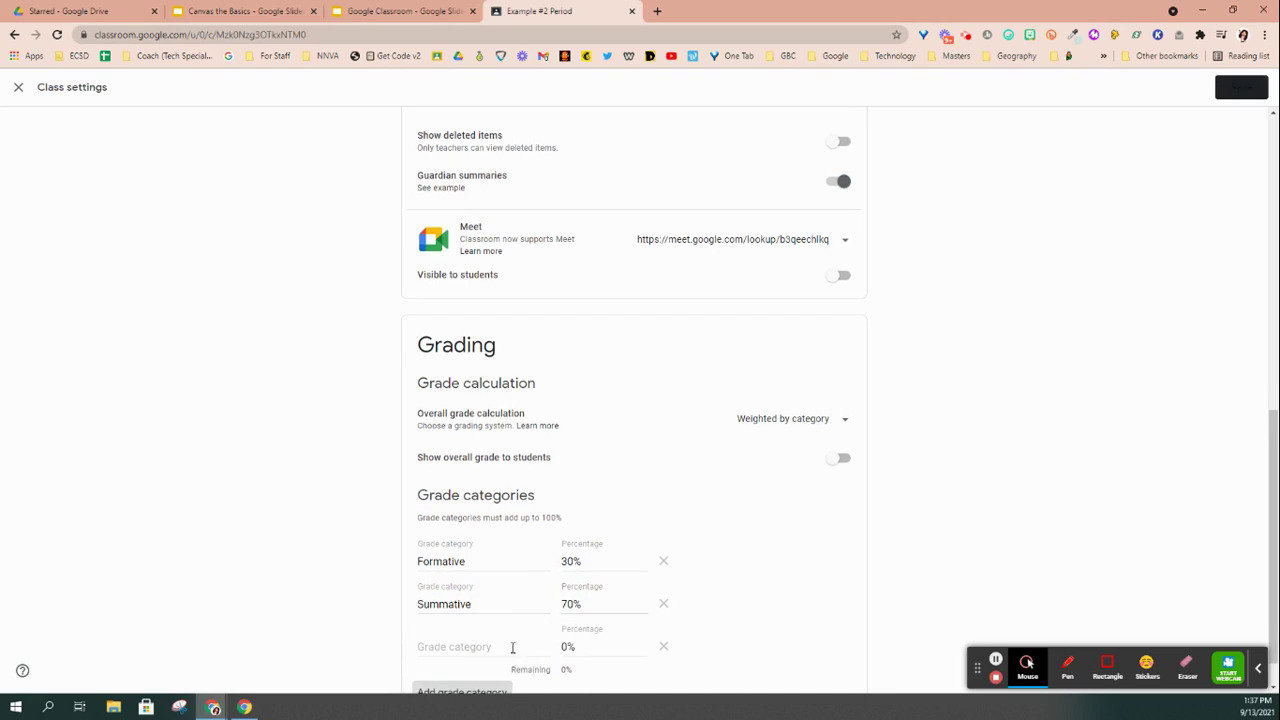
left_click(455, 645)
type("Other")
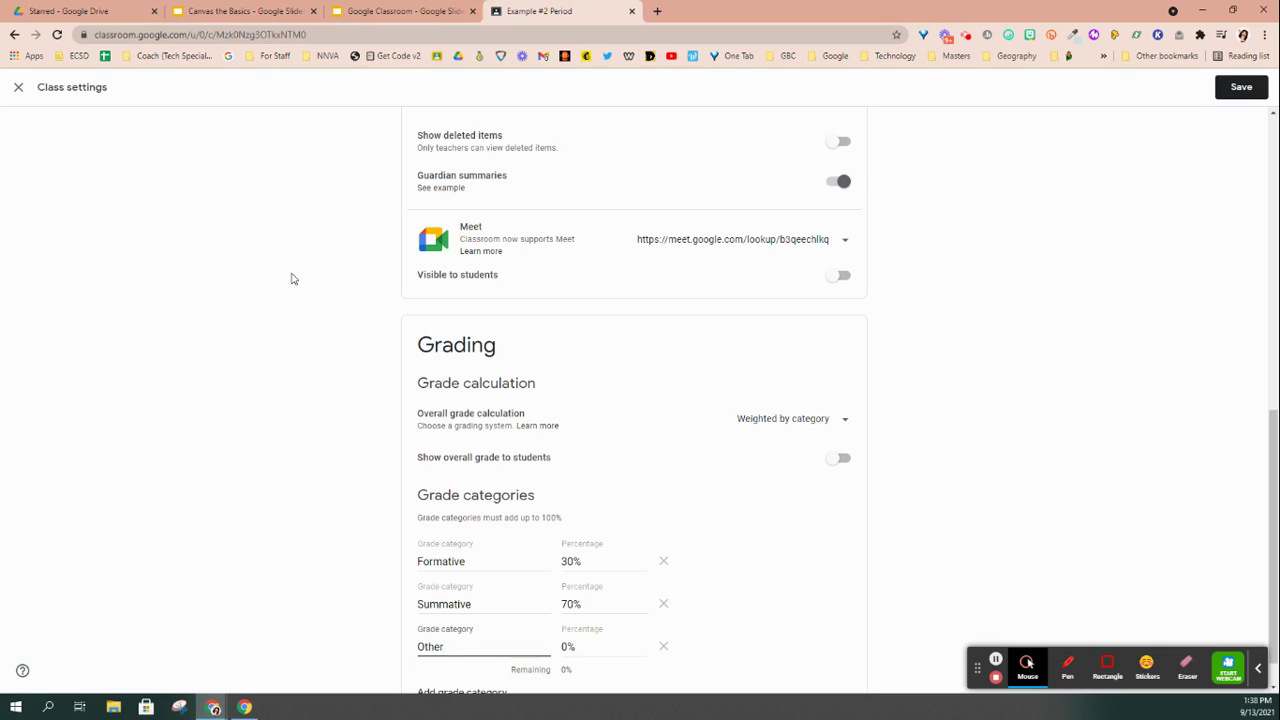
left_click(1242, 88)
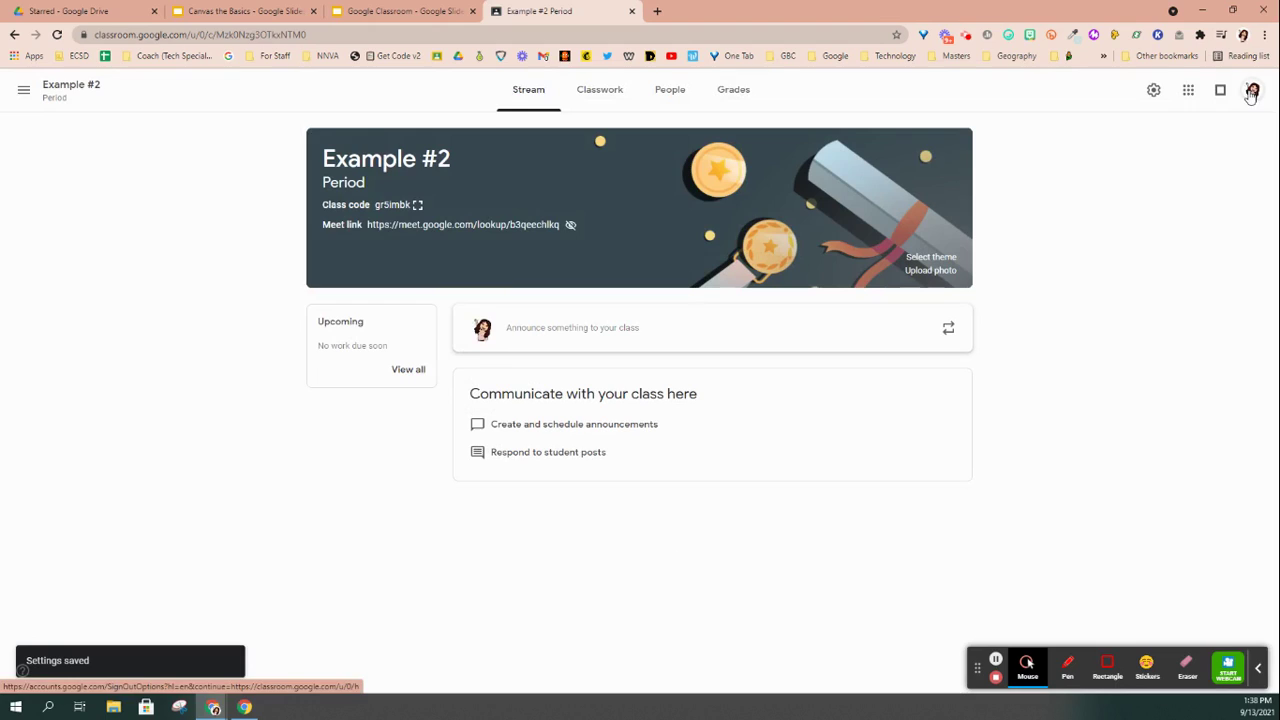
left_click(963, 37)
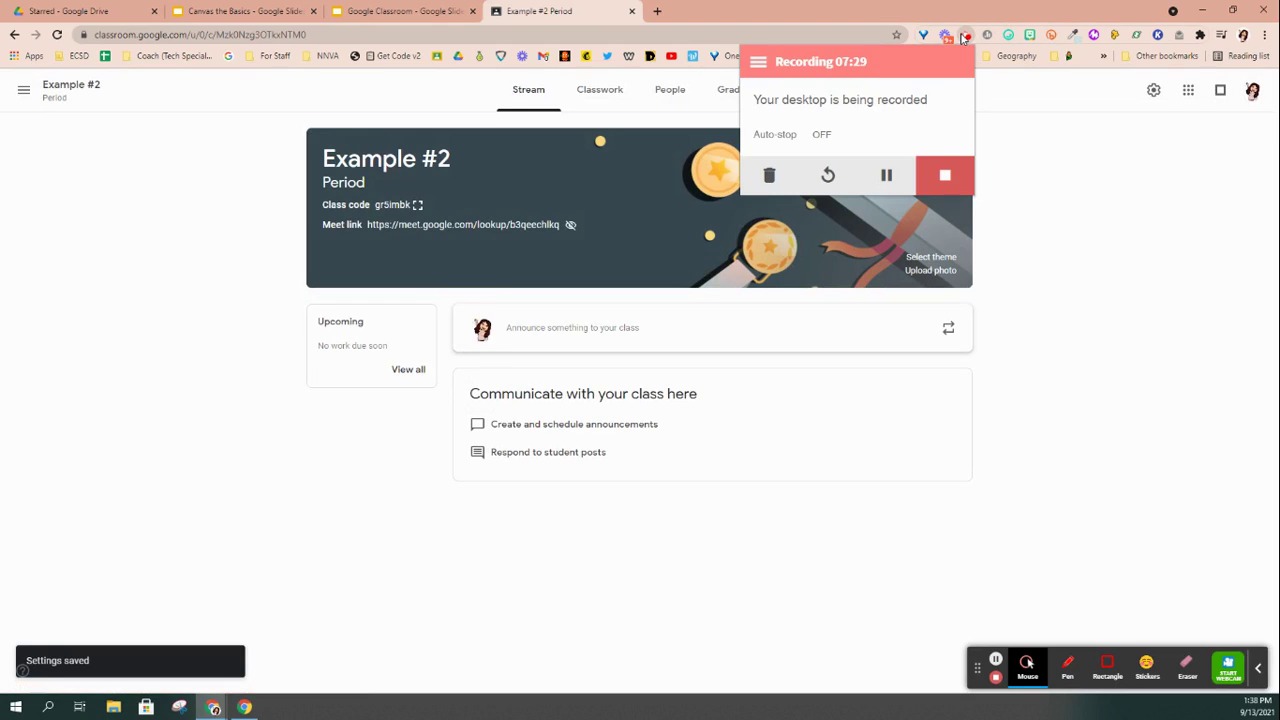